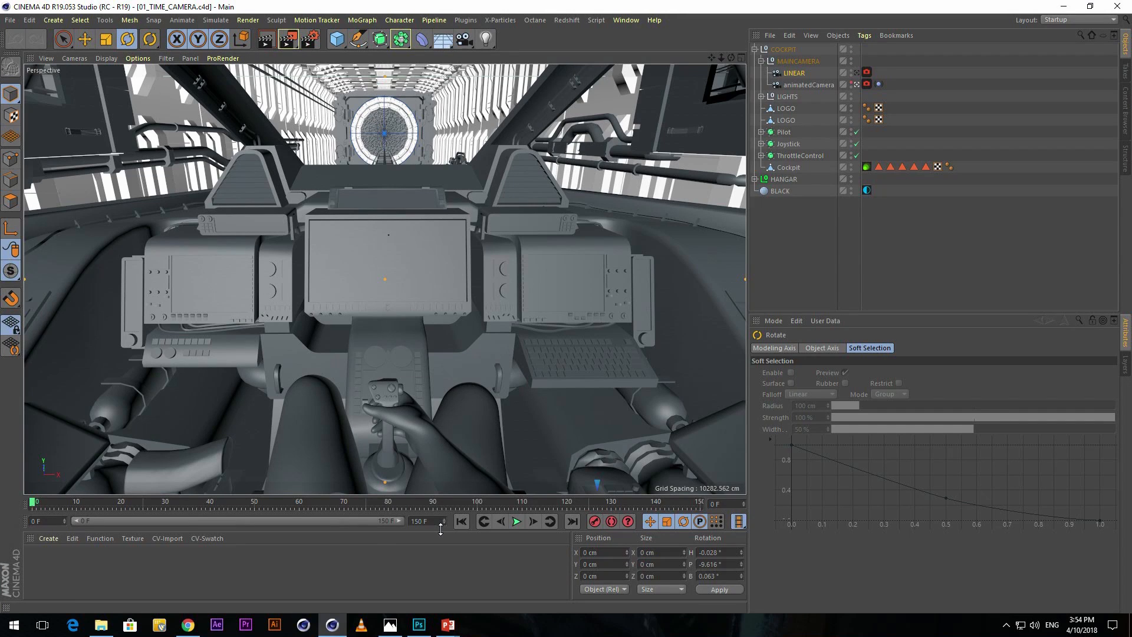
Preview the existing camera animation, return to frame 0, and select animatedCamera to examine its keyframes.
click(516, 521)
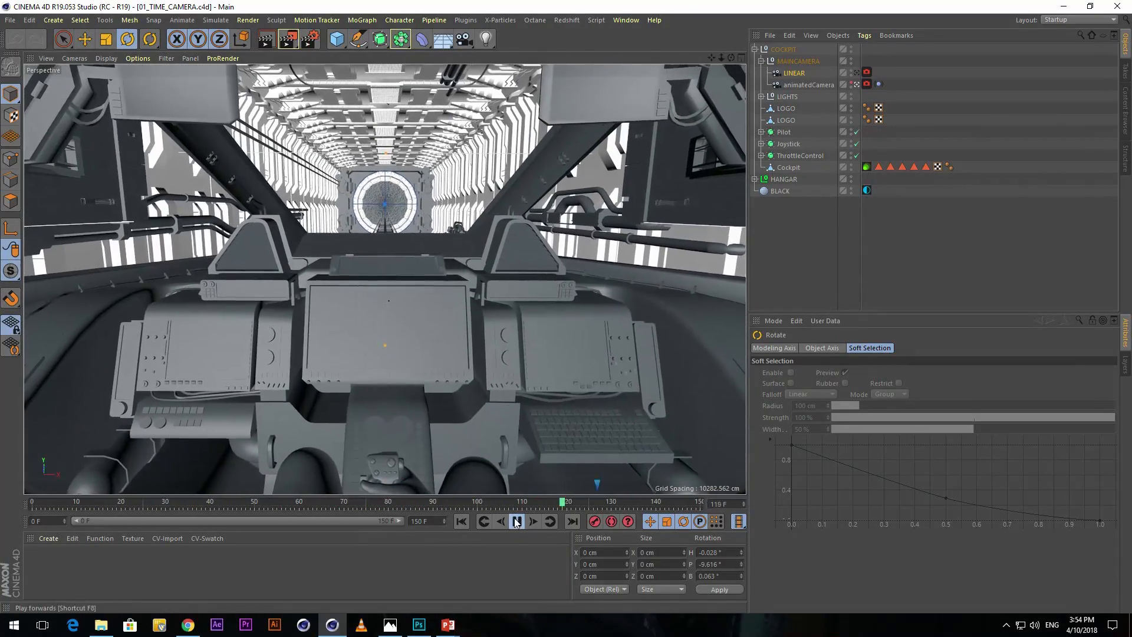
click(516, 520)
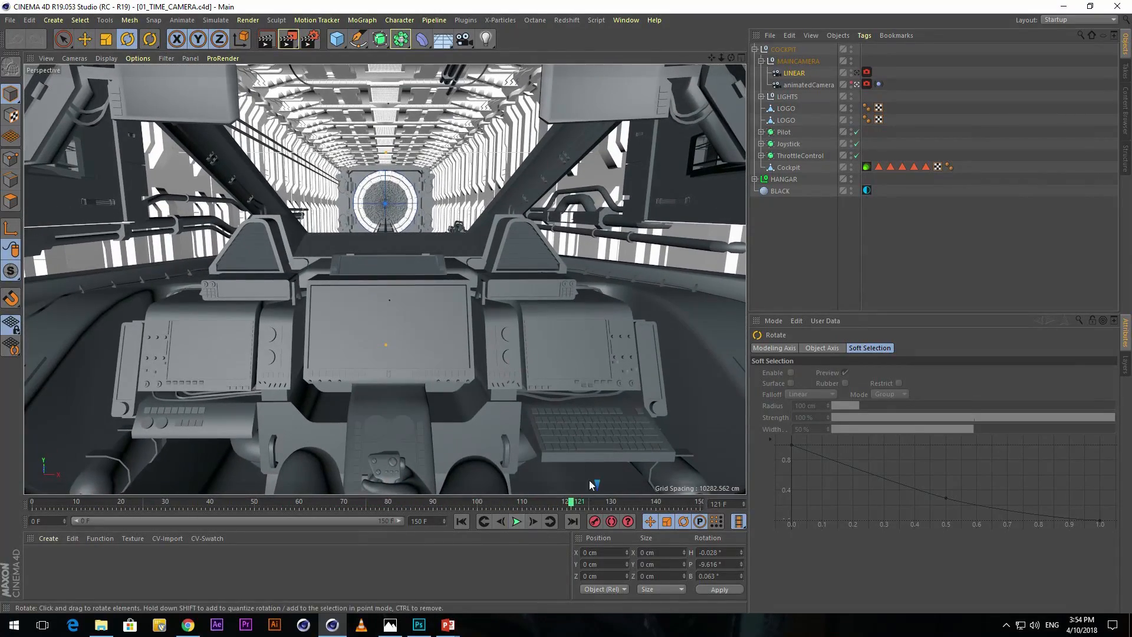
drag(570, 504, 23, 483)
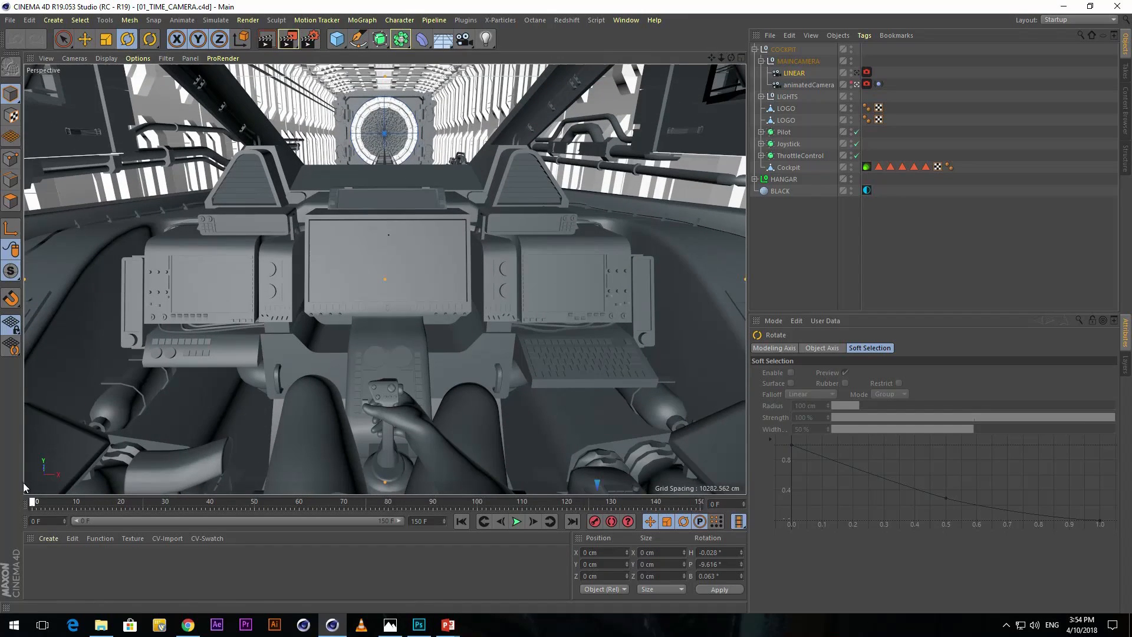
click(809, 84)
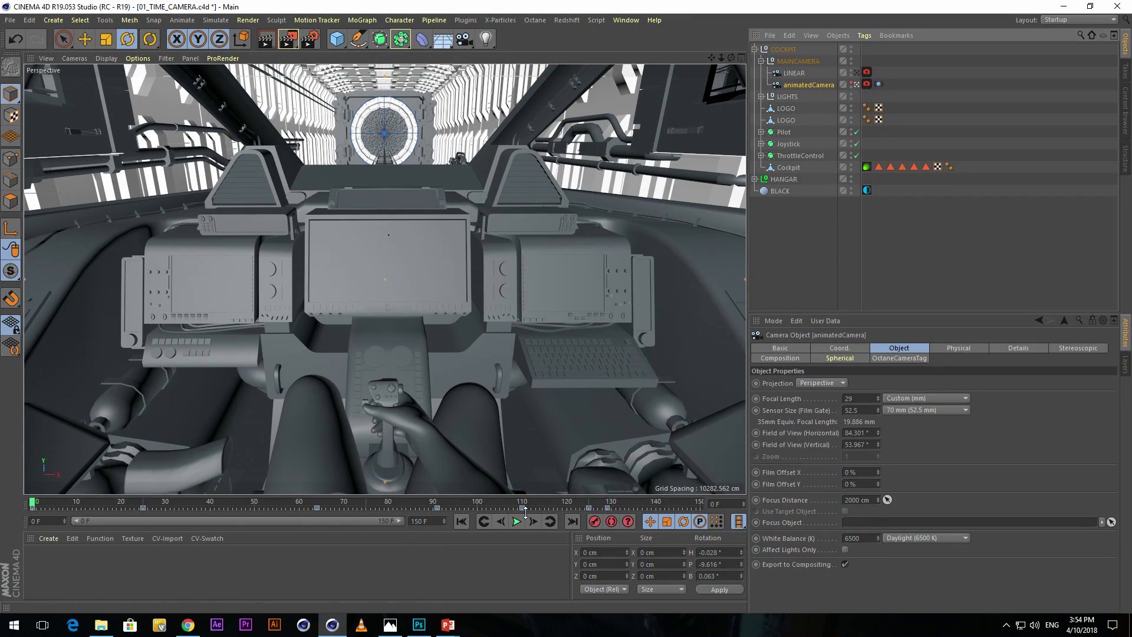
Keyframe the LINEAR camera's position, scale and rotation at frame 0 and show the four-view layout.
click(801, 72)
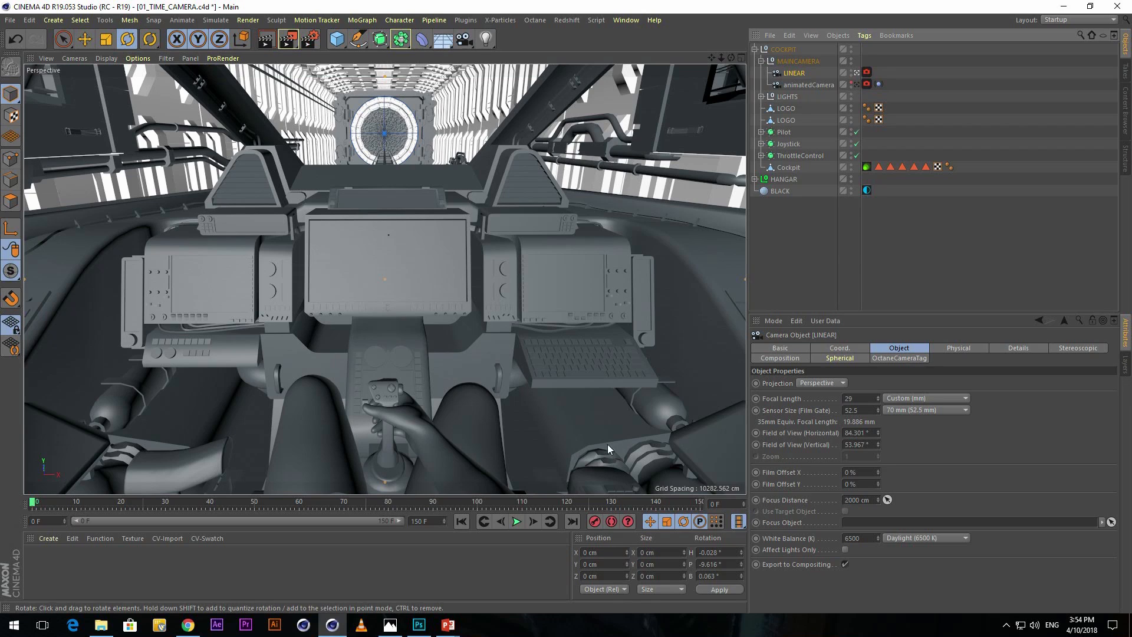
click(839, 349)
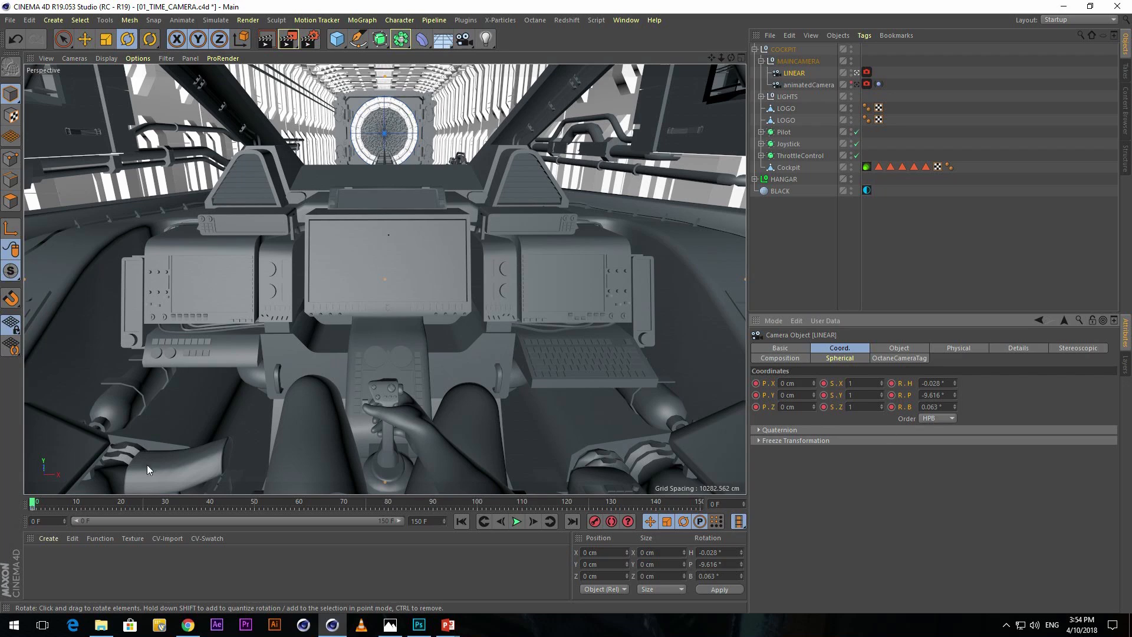
middle_click(460, 208)
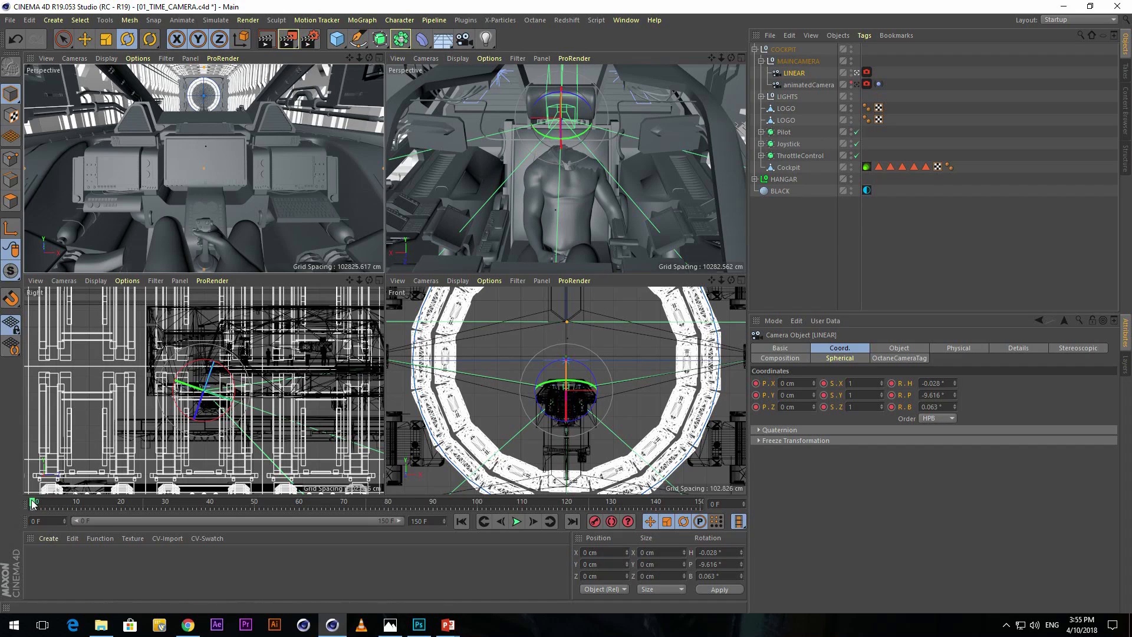
At frame 25, tilt the LINEAR camera up to a pitch of about 2° and keyframe its coordinates.
drag(33, 506, 147, 507)
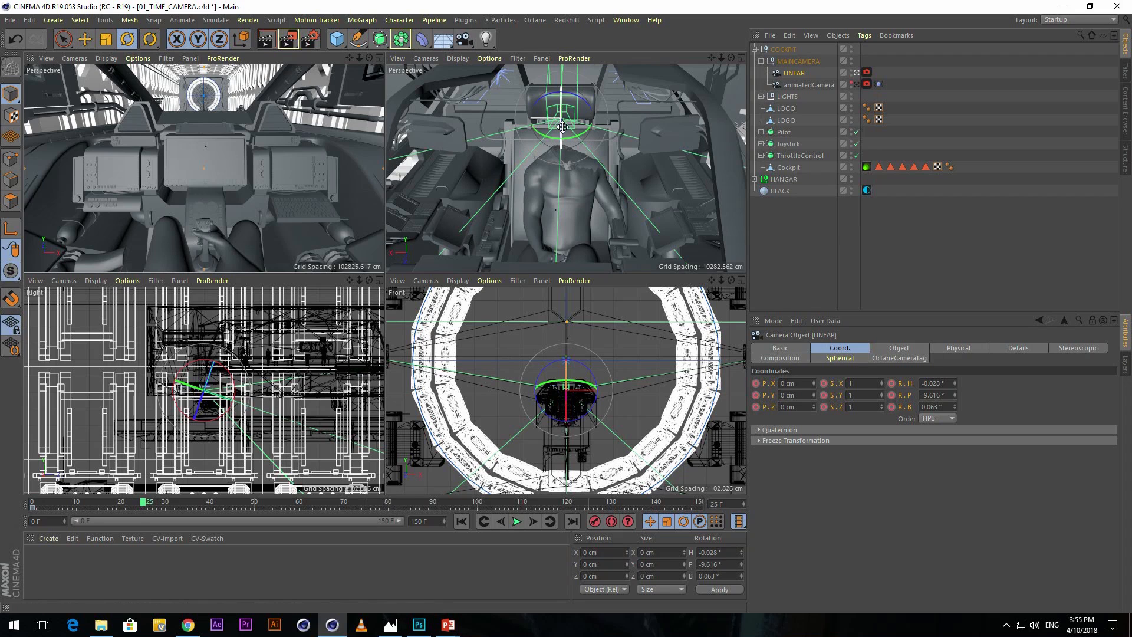
drag(561, 126, 561, 111)
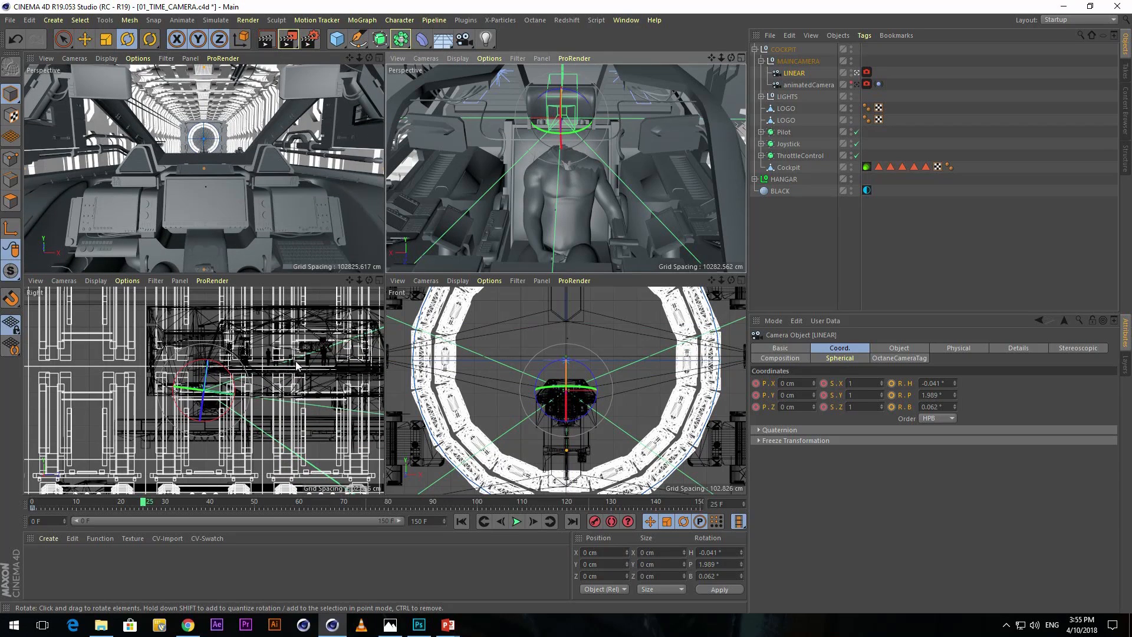
click(757, 384)
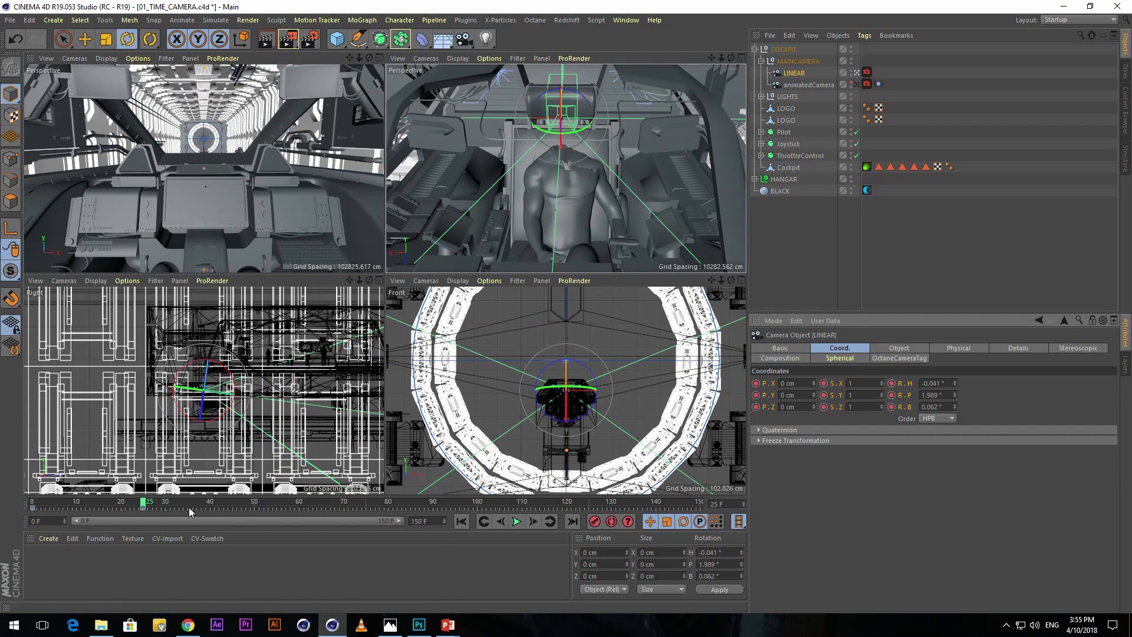
At frame 58, rotate the LINEAR camera to about -43.4° heading and 13.8° pitch, and keyframe its coordinates.
drag(144, 502, 291, 502)
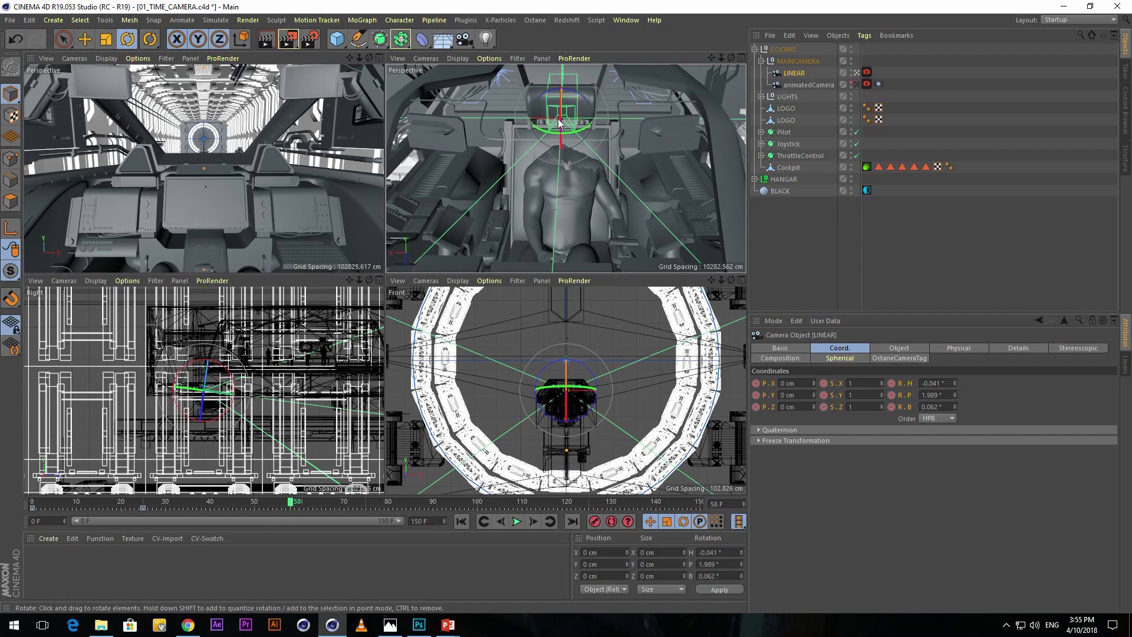
drag(579, 136, 547, 110)
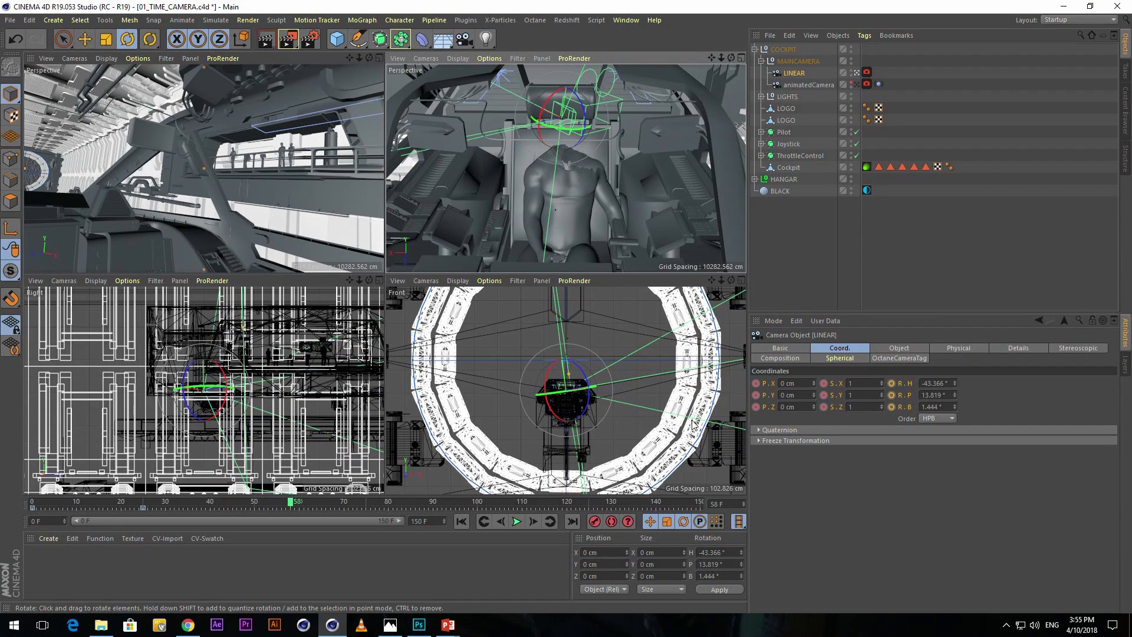
click(756, 384)
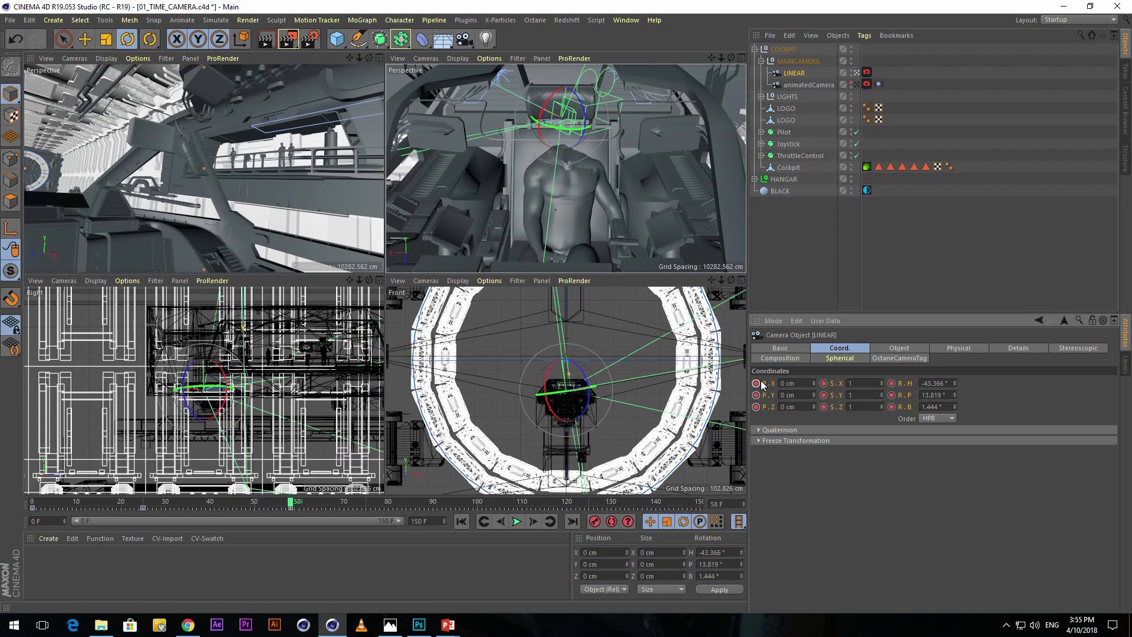
At frame 90, turn the LINEAR camera back to about 5.3° heading and 1.5° pitch, and keyframe it.
drag(289, 503, 433, 502)
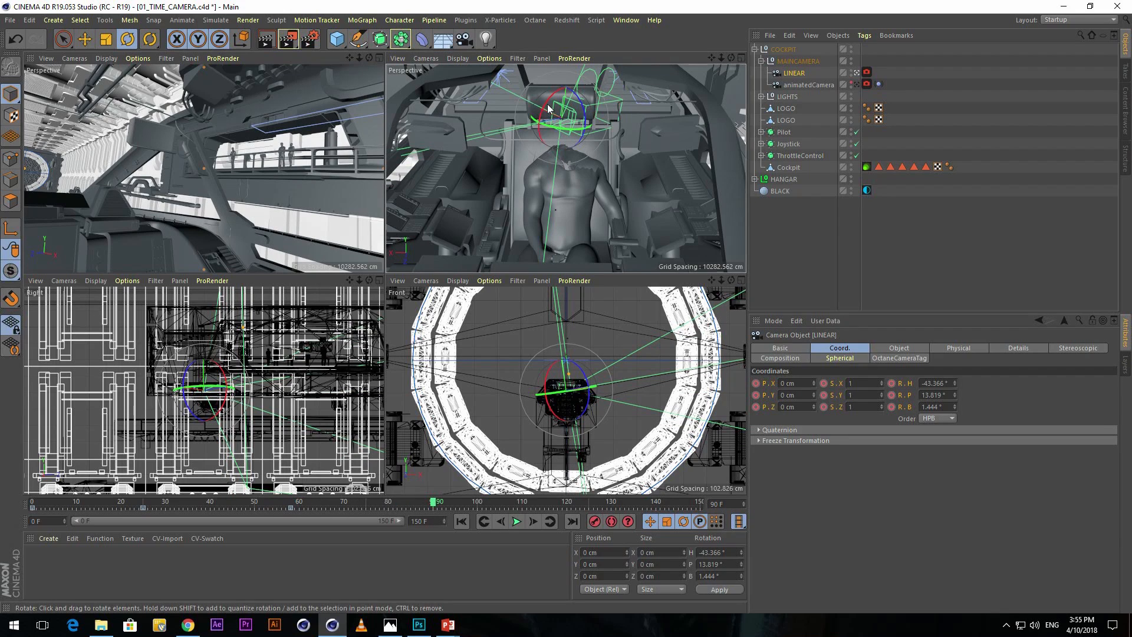
mouse_move(556, 125)
mouse_down()
mouse_move(567, 129)
mouse_move(537, 99)
mouse_move(563, 116)
mouse_up()
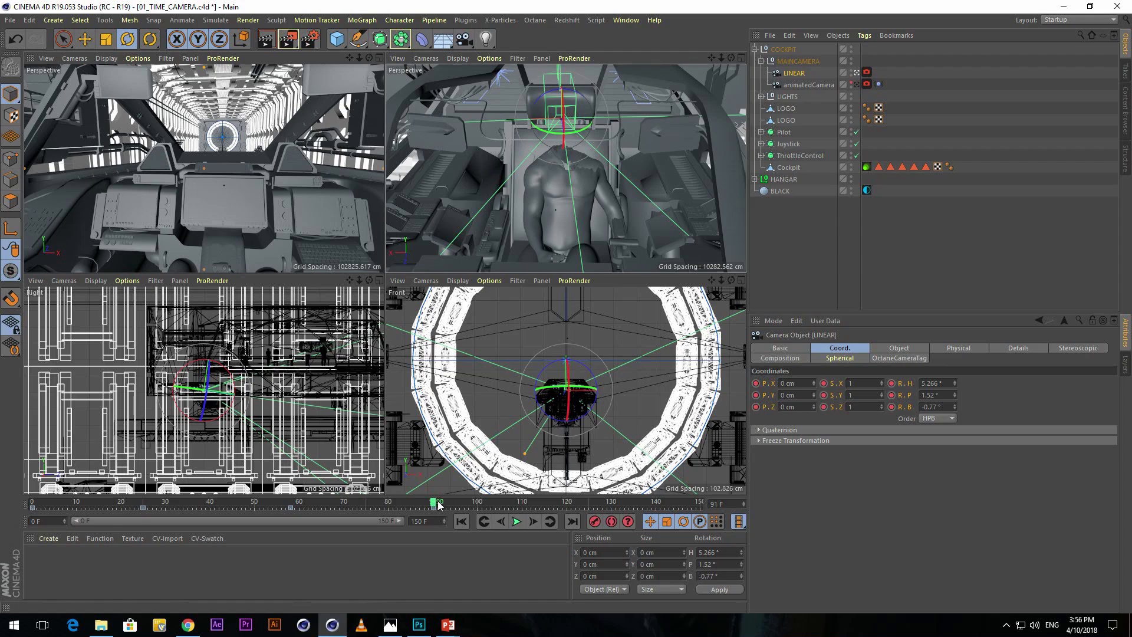
At frame 117, tilt the LINEAR camera up to about 12.3° pitch and keyframe its coordinates.
drag(436, 503, 553, 504)
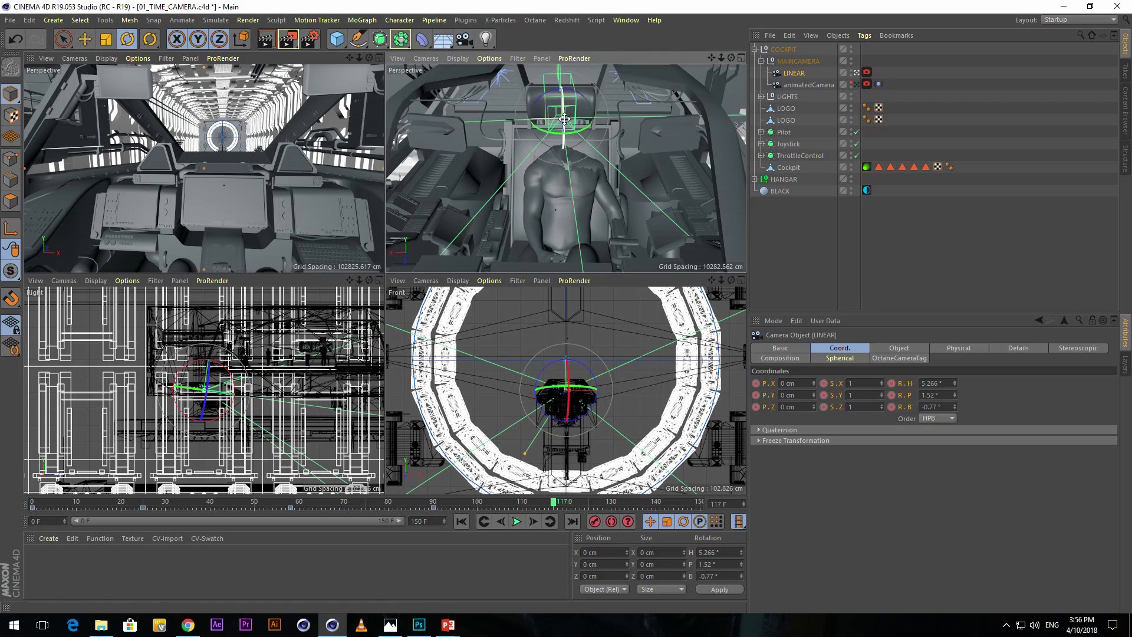
drag(565, 118, 584, 101)
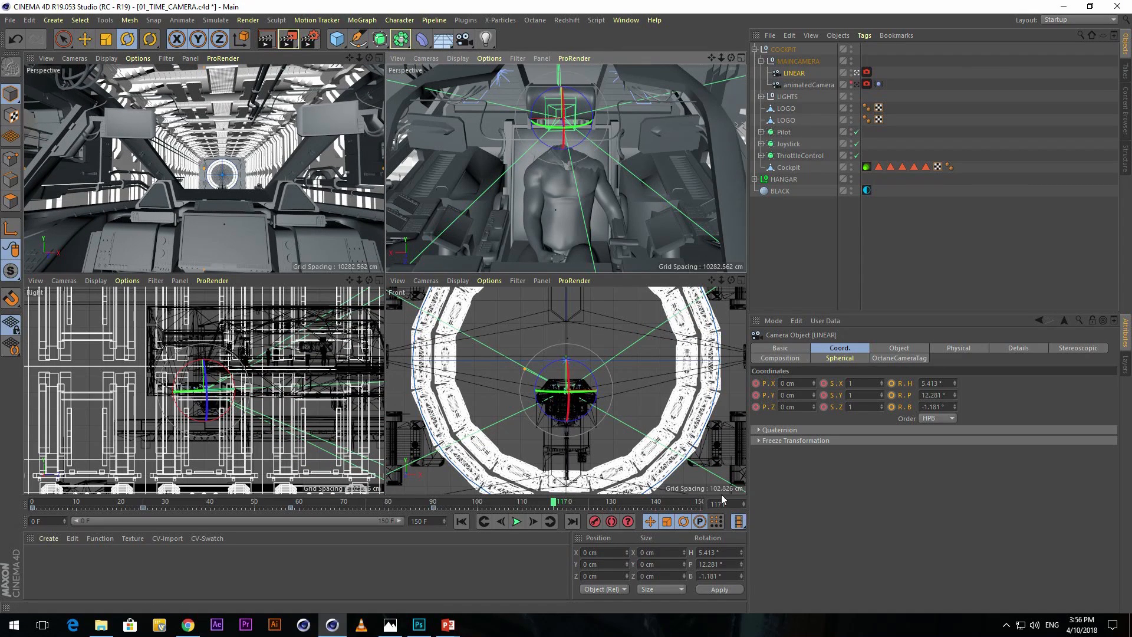
ctrl+click(756, 384)
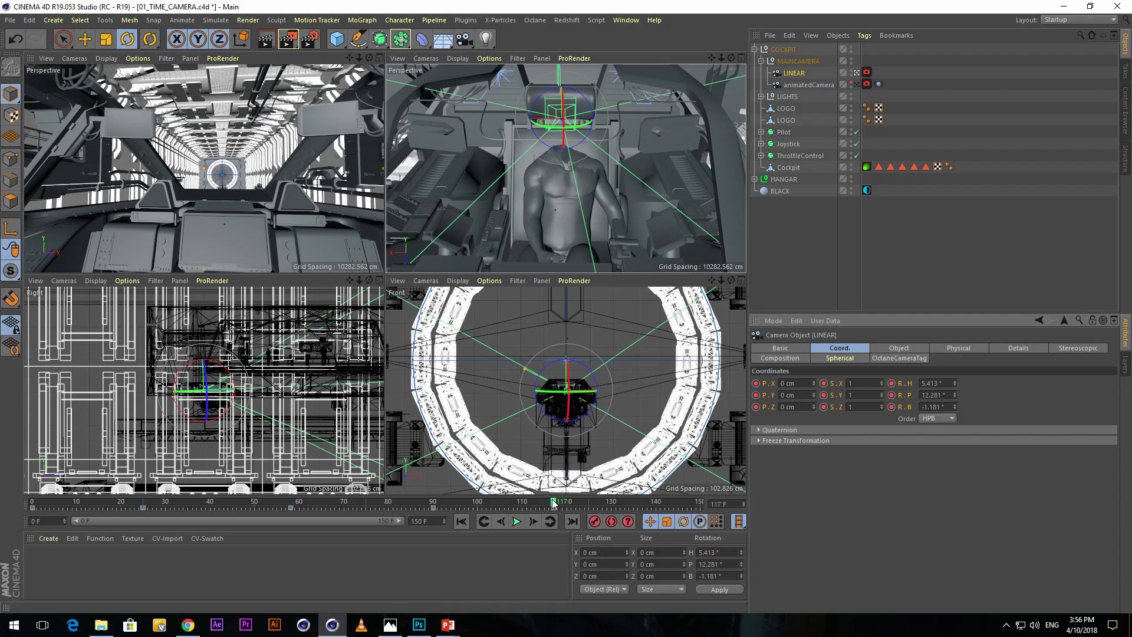
Record a hold keyframe for the LINEAR camera at about frame 123, keeping the same rotation.
click(557, 503)
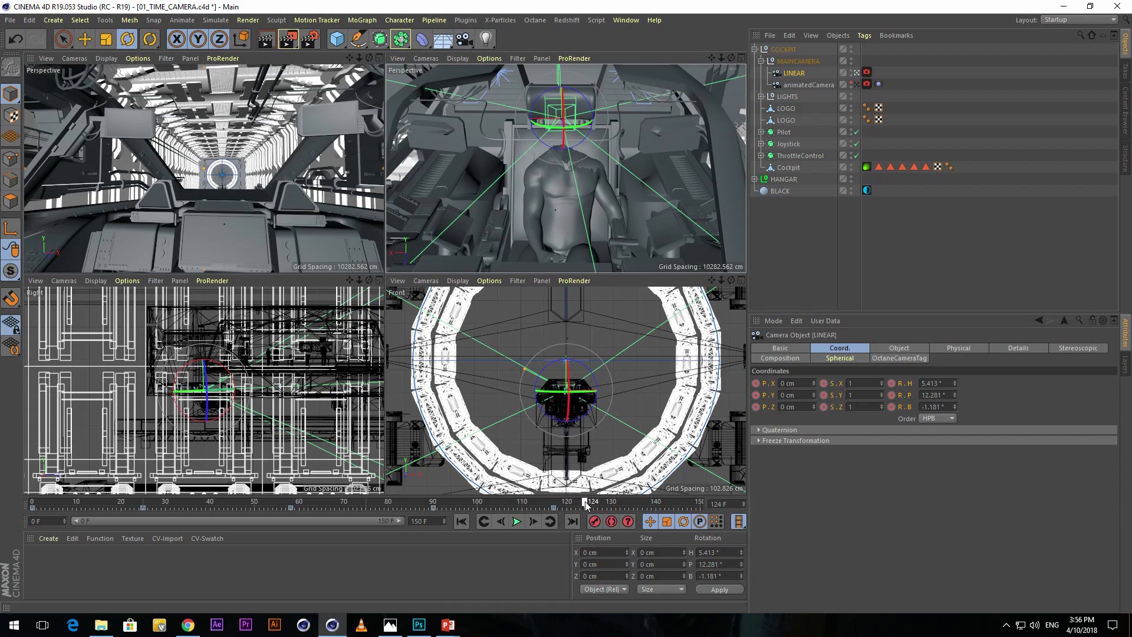
drag(592, 503, 589, 504)
drag(585, 504, 597, 504)
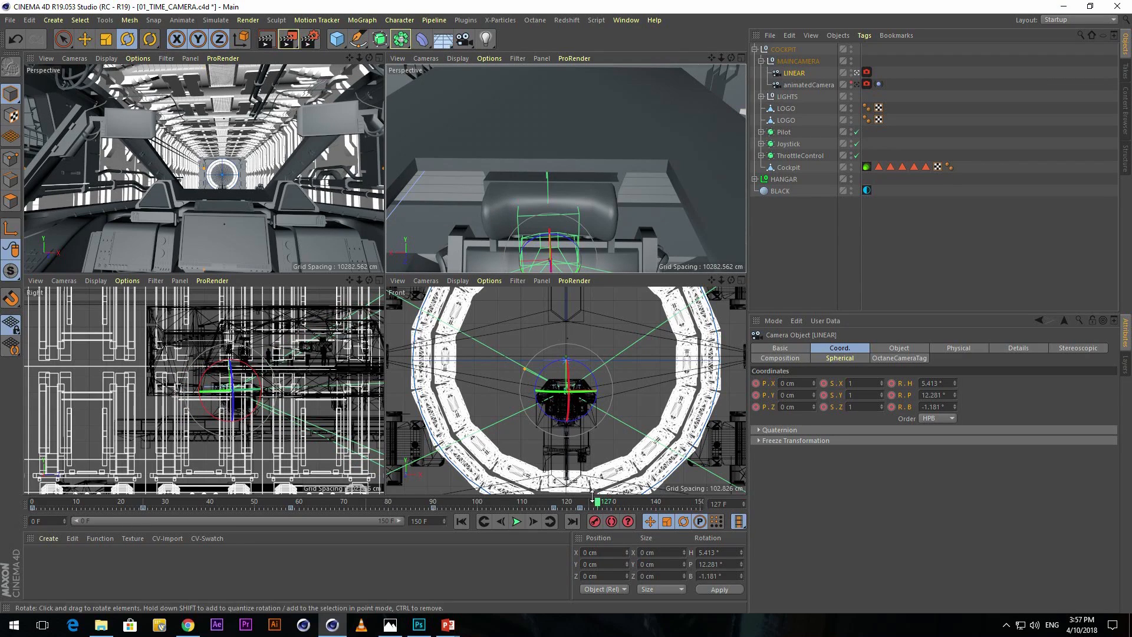
Keyframe the LINEAR camera at about 25.5° pitch on frame 125 and shift that keyframe to frame 127.
drag(599, 503, 590, 506)
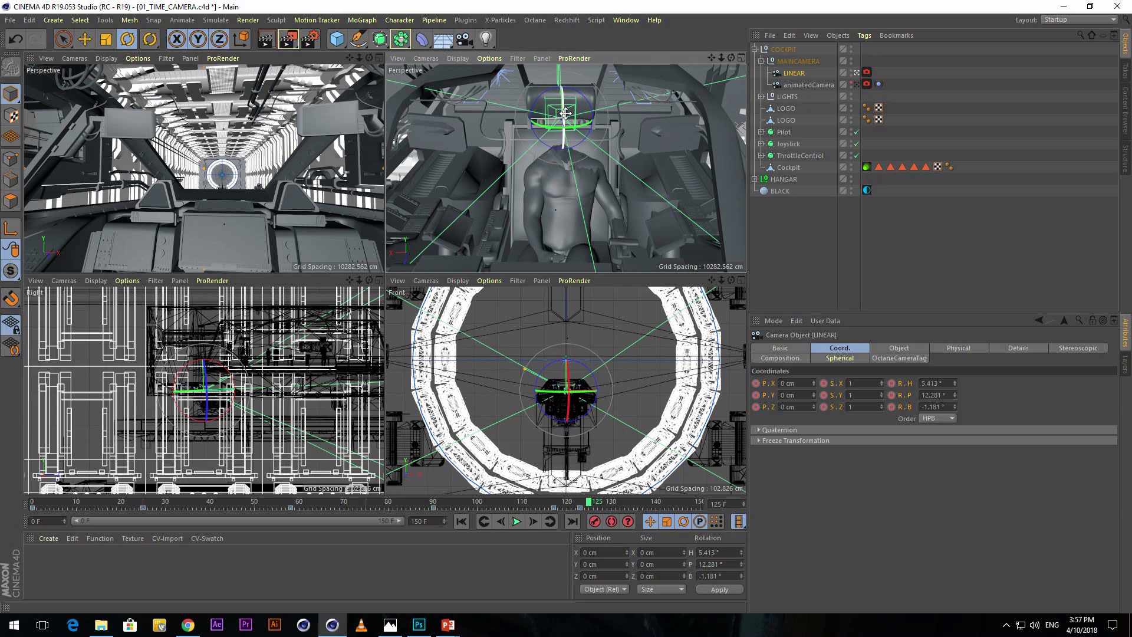
drag(564, 113, 565, 94)
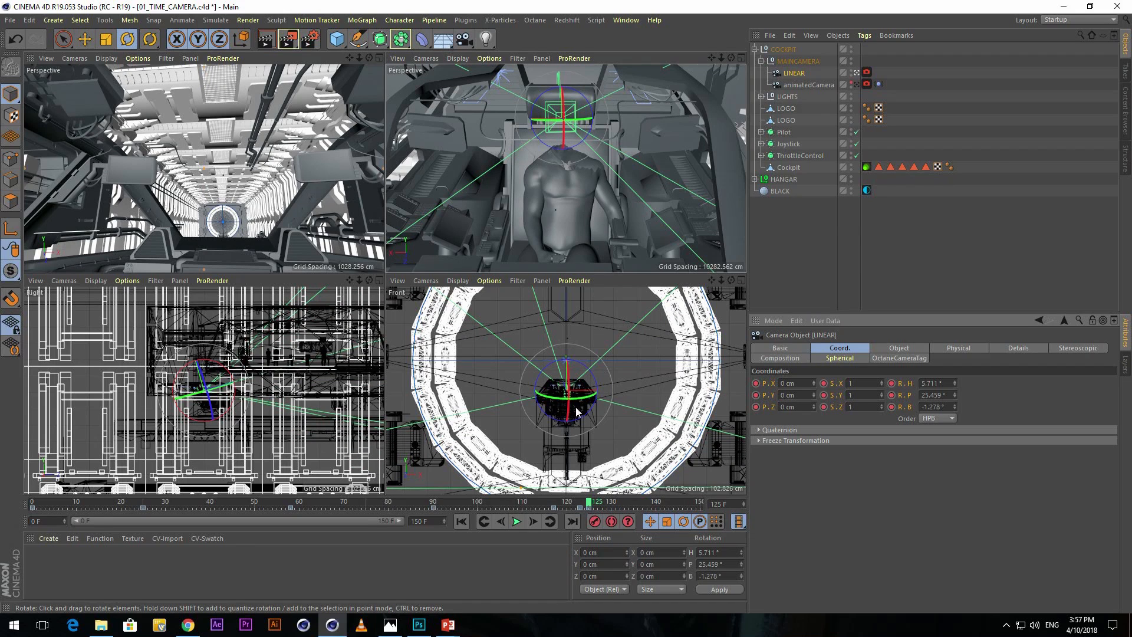
drag(590, 503, 599, 512)
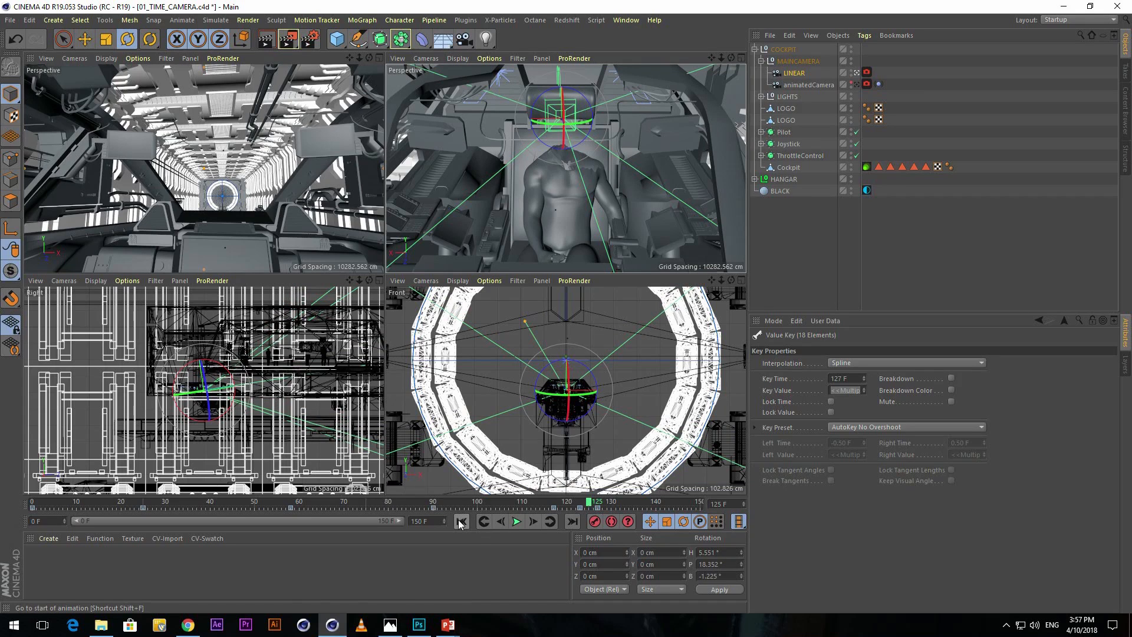
Maximize the camera's perspective view and play the LINEAR camera animation from the start.
middle_click(268, 132)
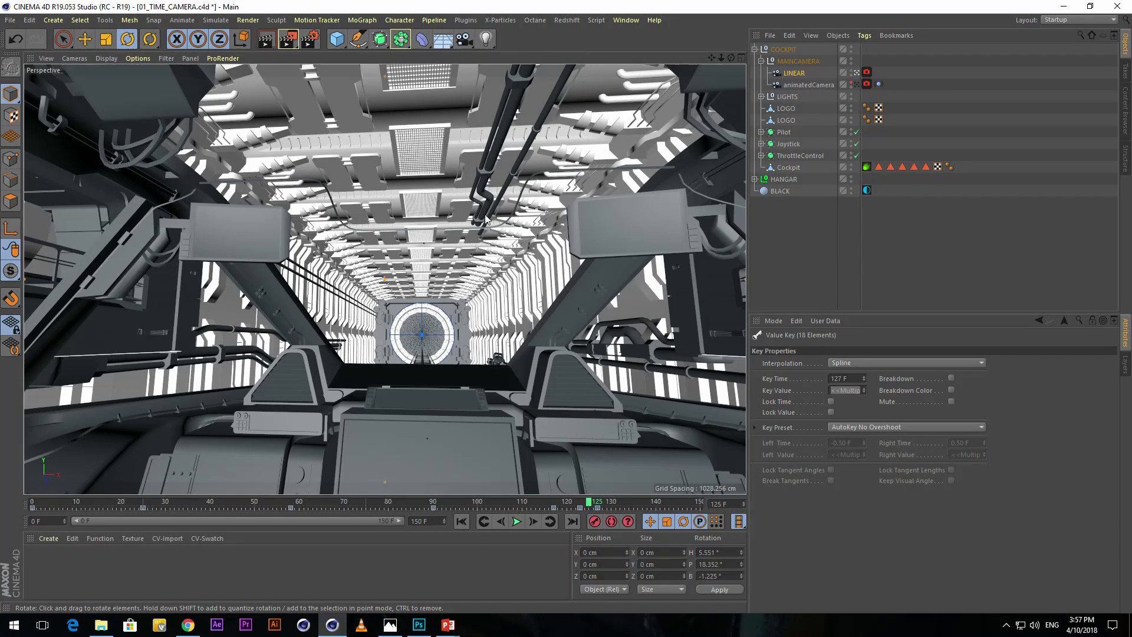
click(462, 521)
click(516, 521)
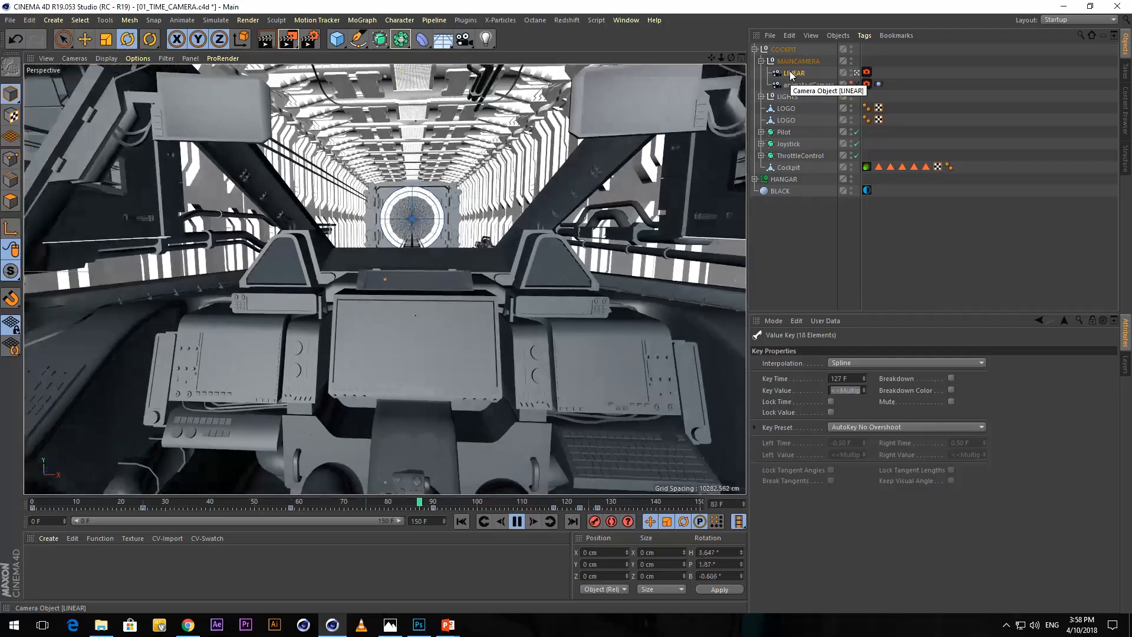
Add a Vibrate tag to the LINEAR camera.
right_click(790, 76)
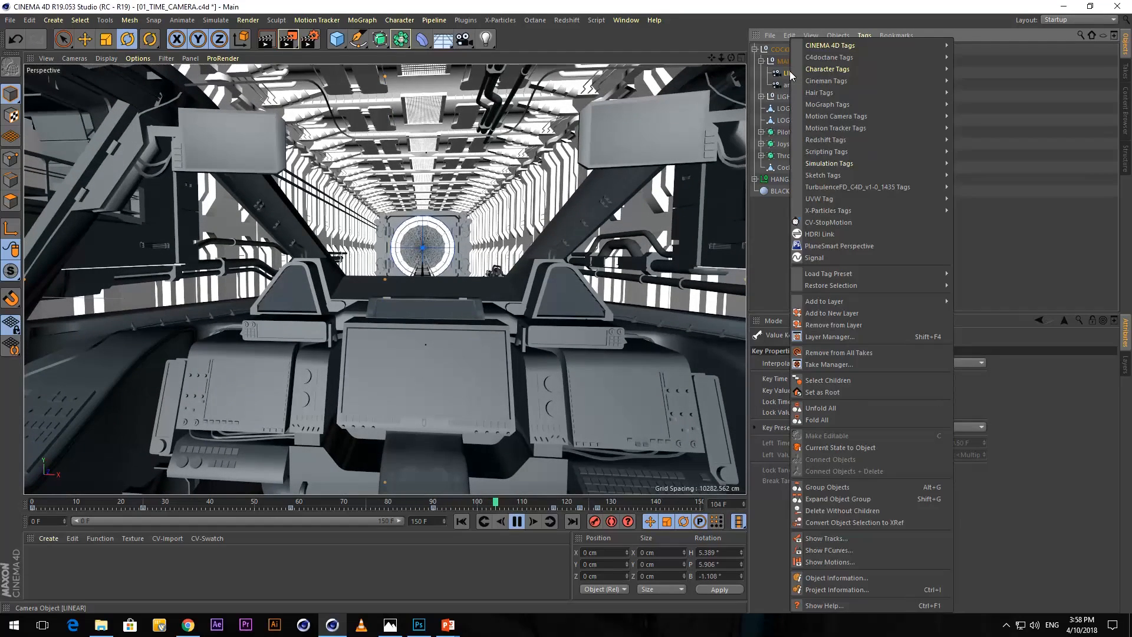
mouse_move(816, 44)
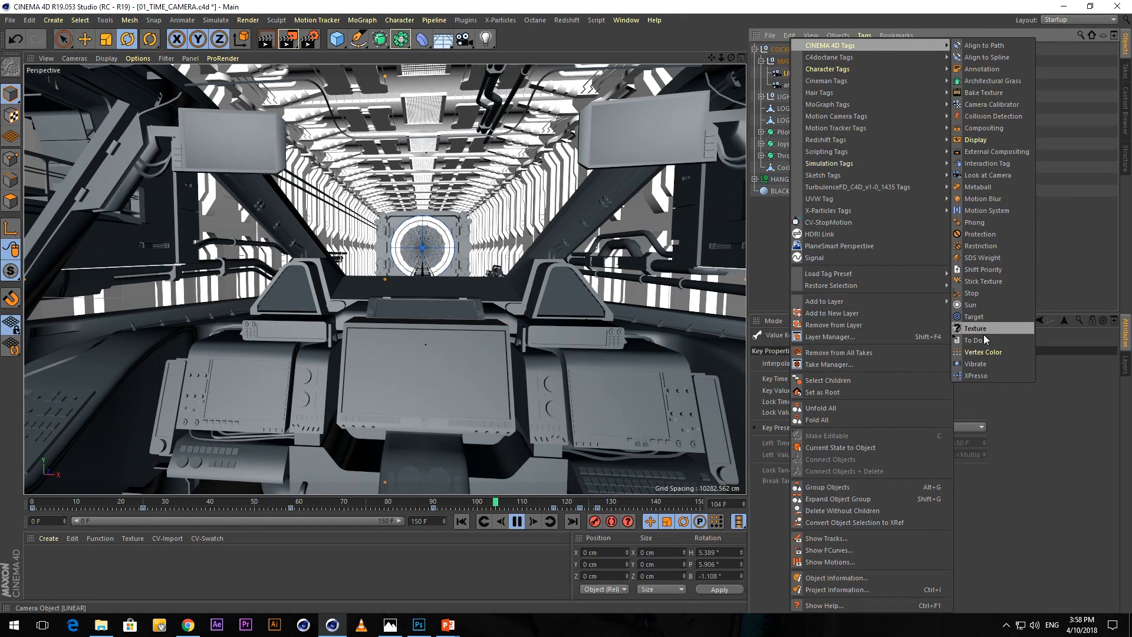
click(981, 363)
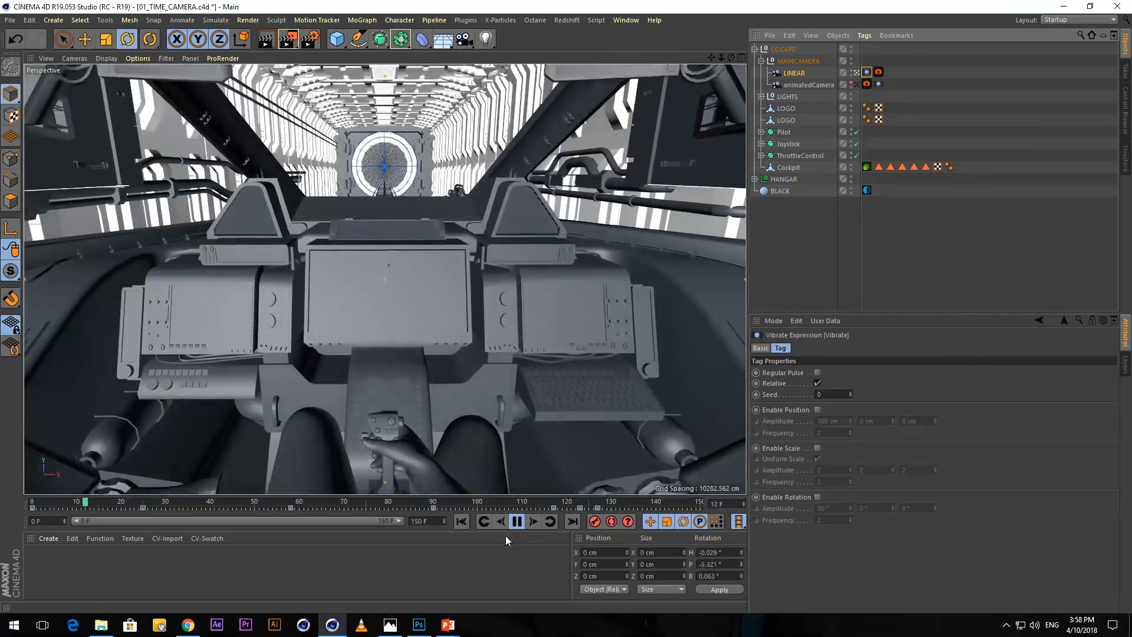
Enable rotation vibration with a 1° amplitude on all three axes and play the animation from frame 0.
click(514, 521)
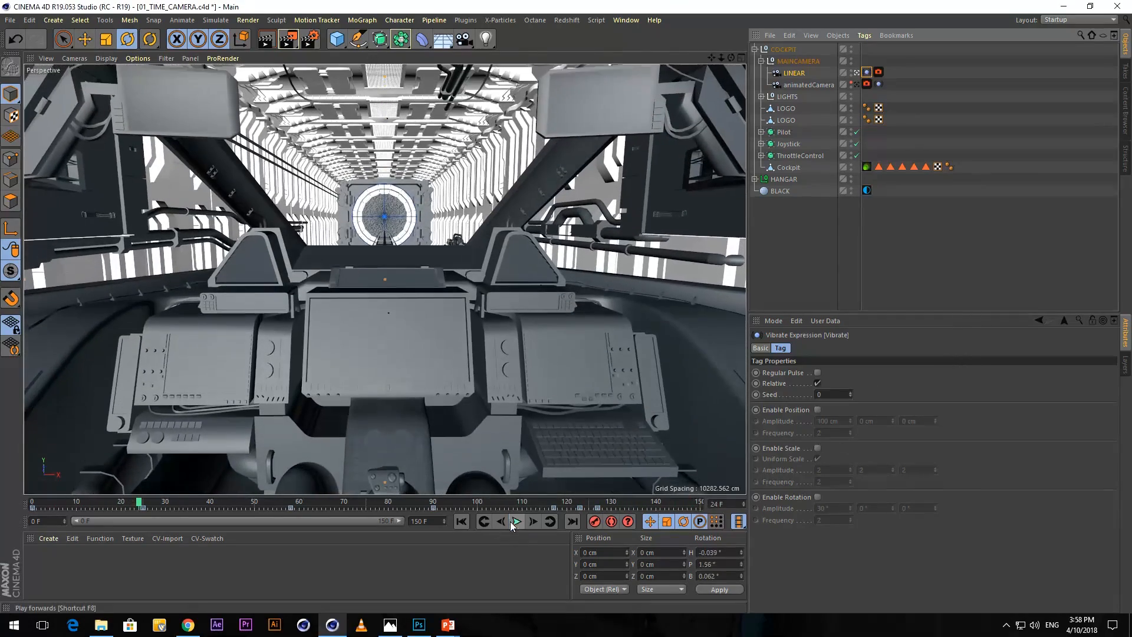
click(460, 521)
click(817, 497)
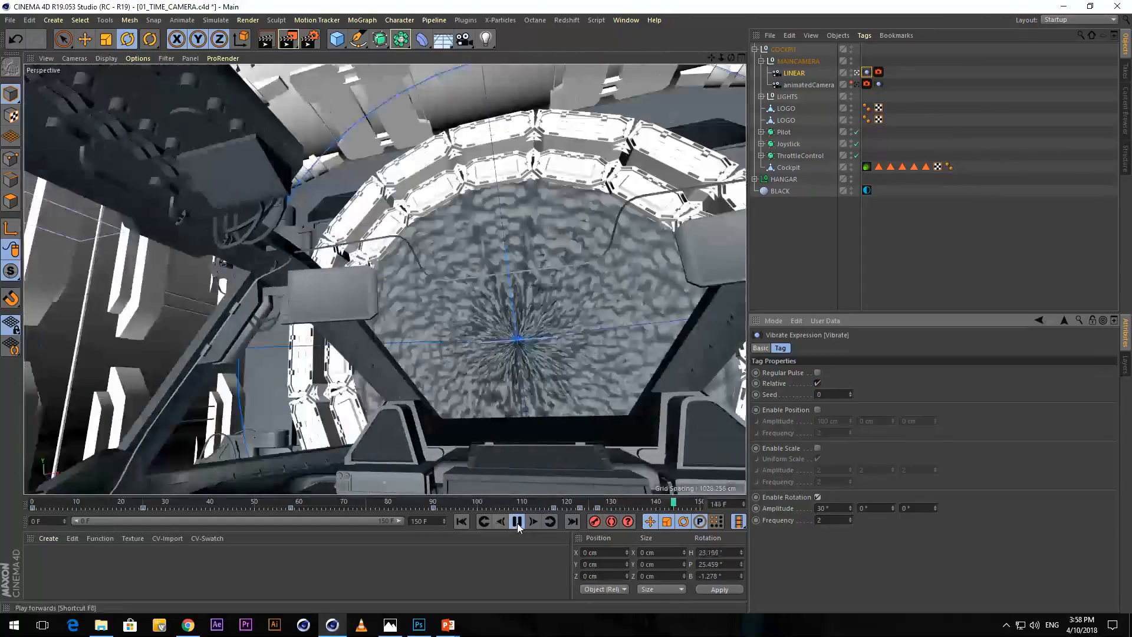
click(517, 521)
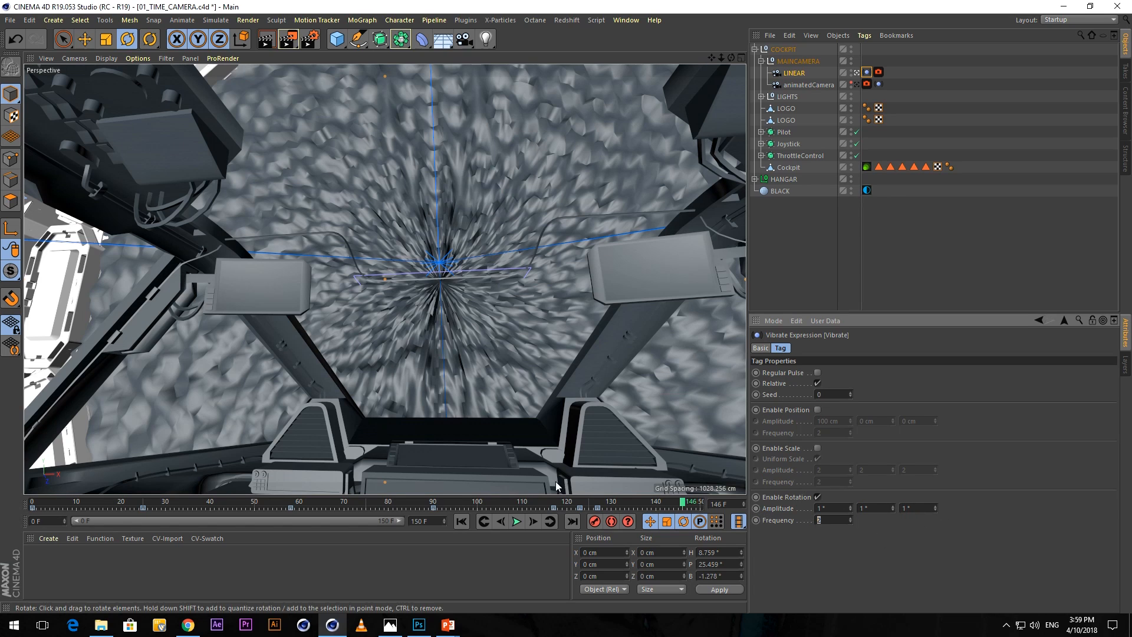
click(462, 523)
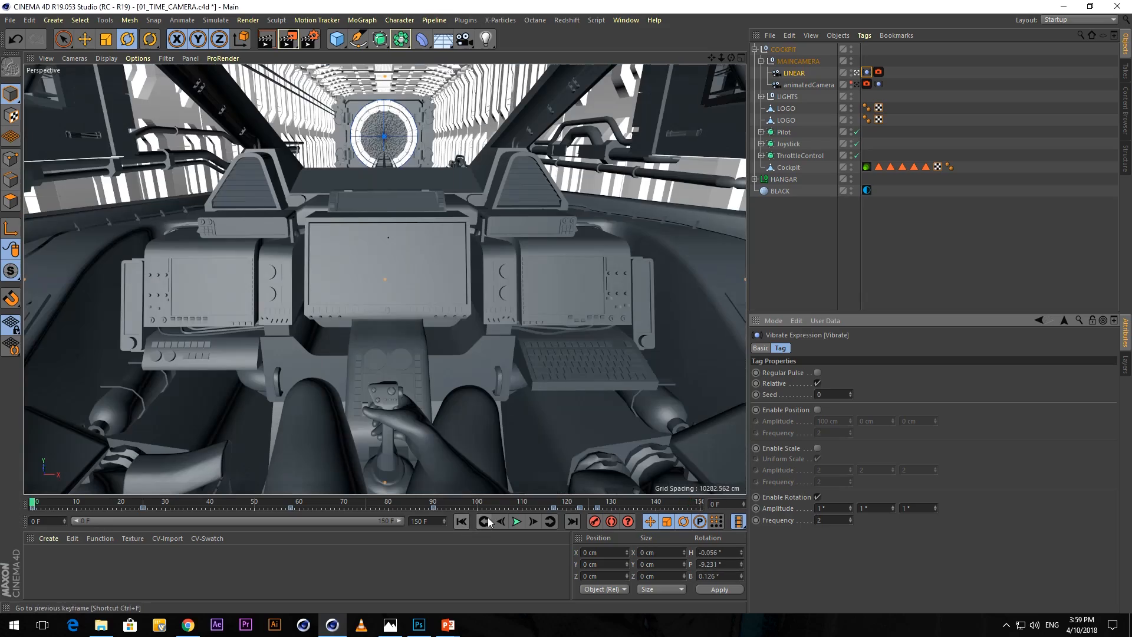
click(517, 521)
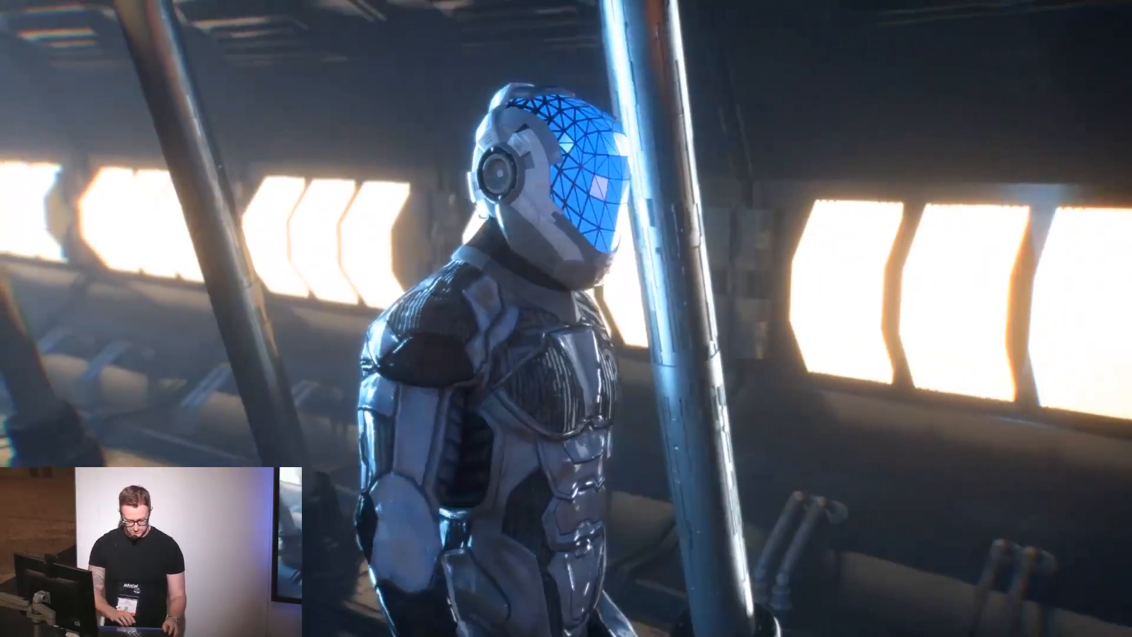
Switch to Cinema 4D and open the scene 01_TIME_POLYFX.c4d from the 01_TIME_POLYFX folder inside 01_TIME, leaving the file window minimized.
key(super+Tab)
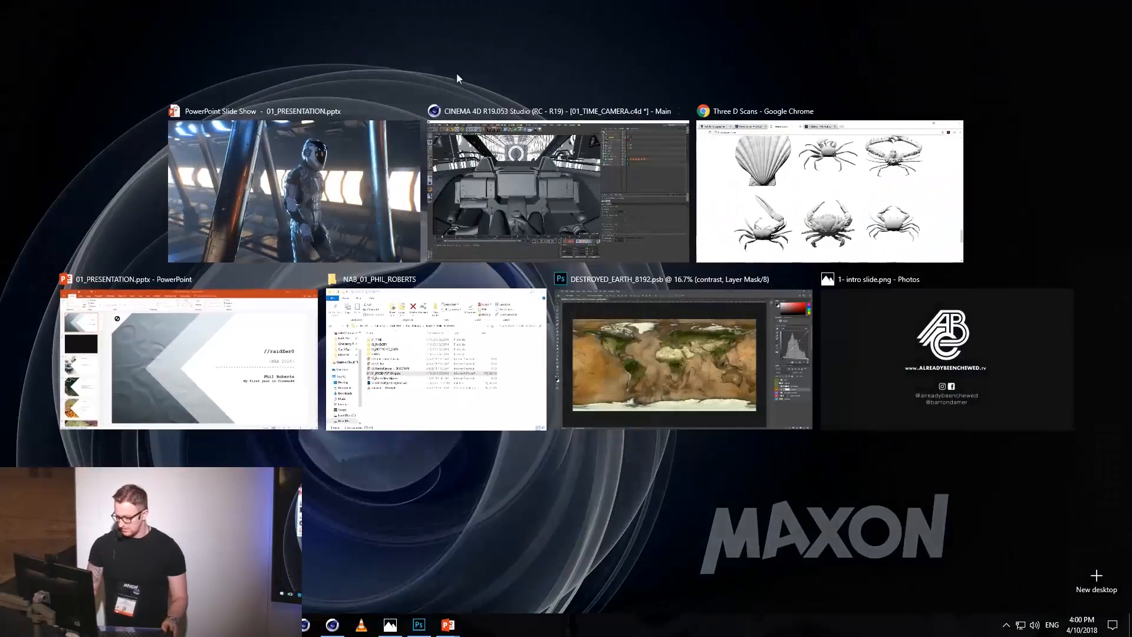
click(581, 200)
click(616, 20)
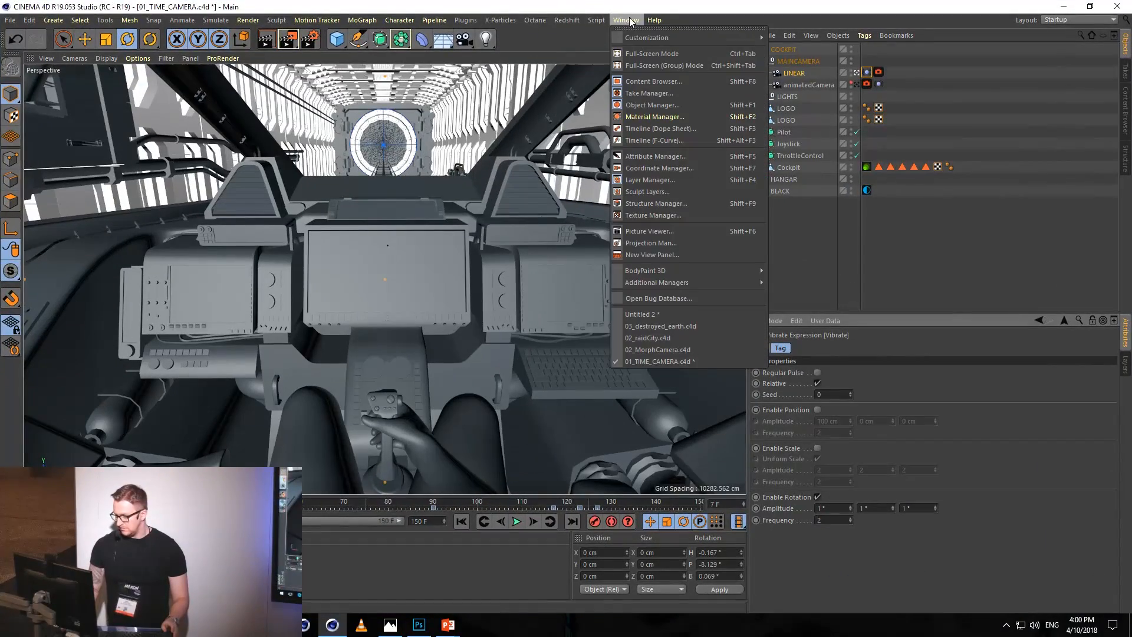
click(649, 117)
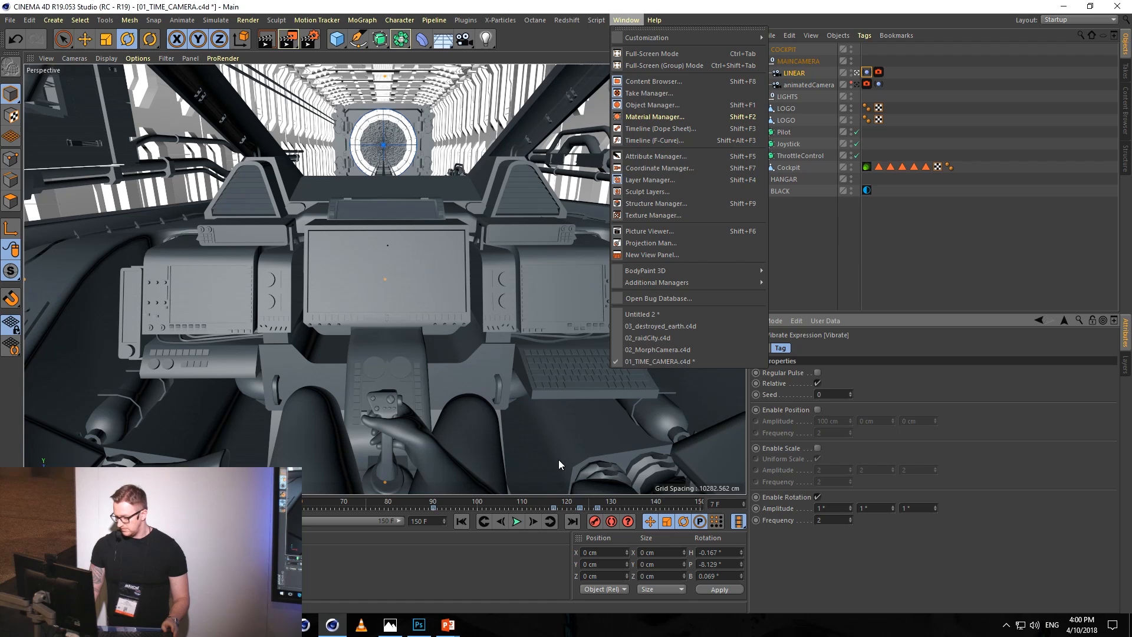
key(alt+Tab)
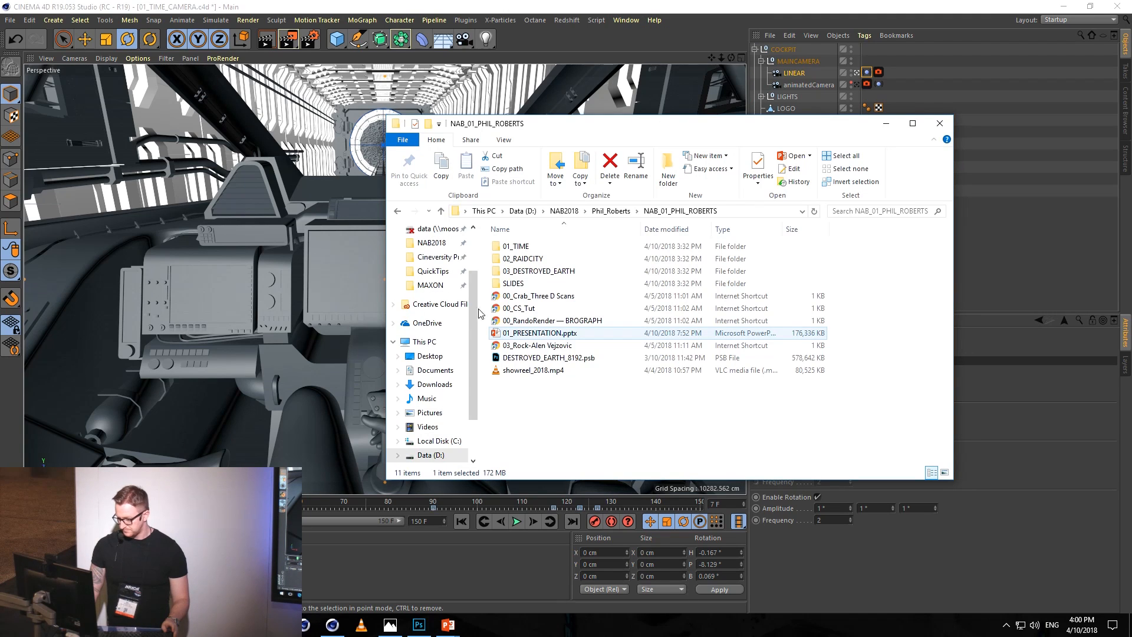
click(527, 248)
double_click(527, 248)
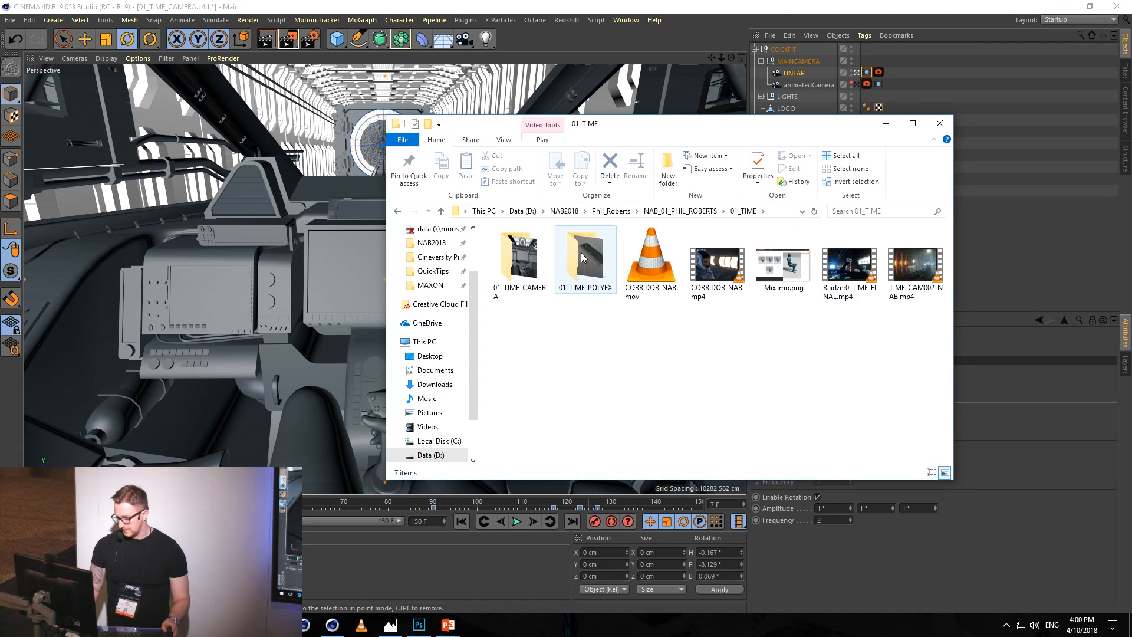
double_click(582, 259)
double_click(534, 259)
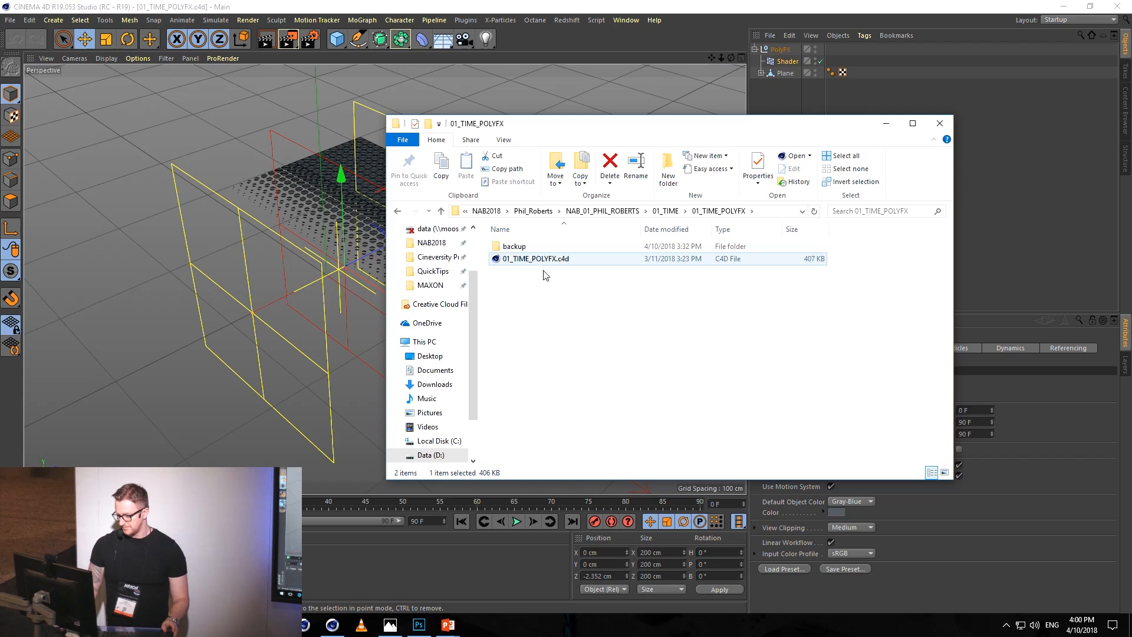
click(886, 124)
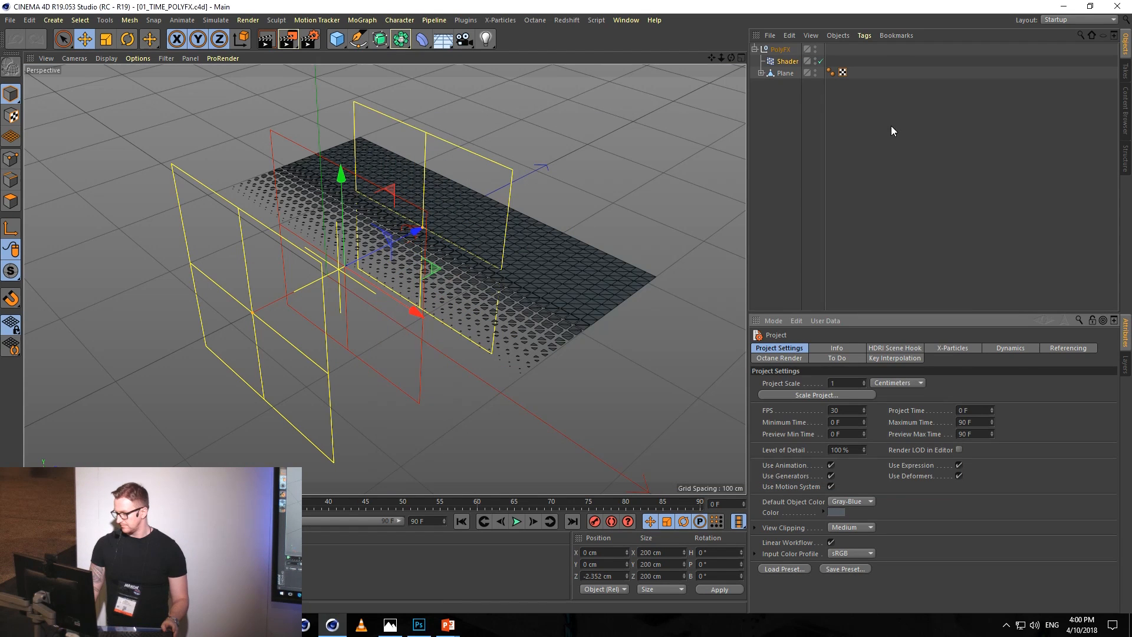
Slide the existing Shader effector back and forth along Z to about -259 cm, and hide the PolyFX group in editor and renderer.
drag(415, 229, 610, 265)
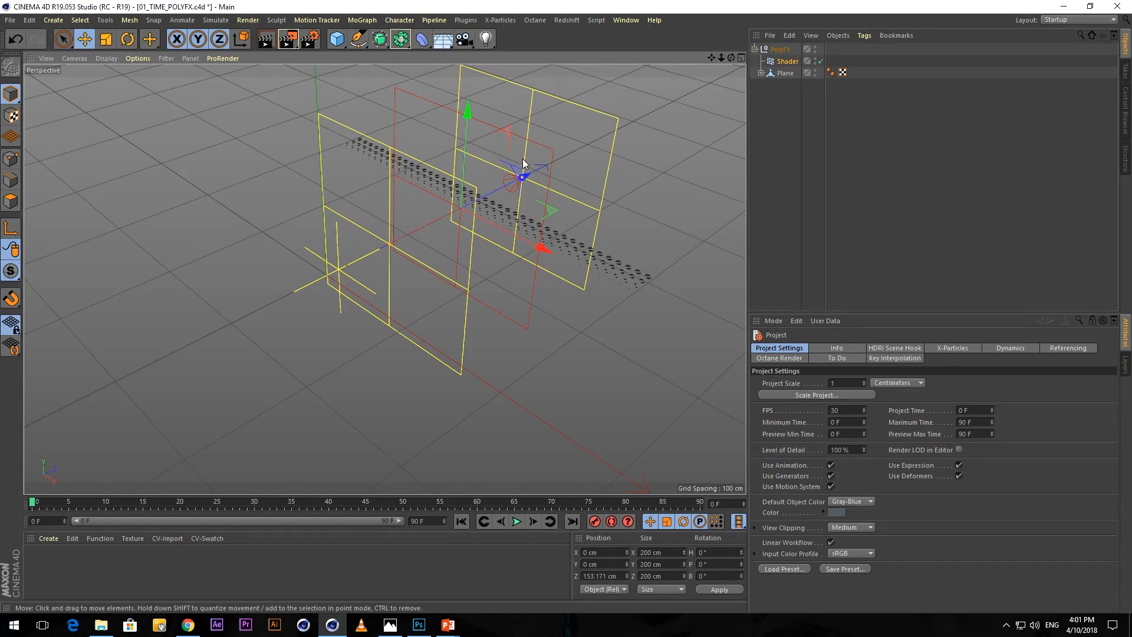
drag(527, 172, 162, 360)
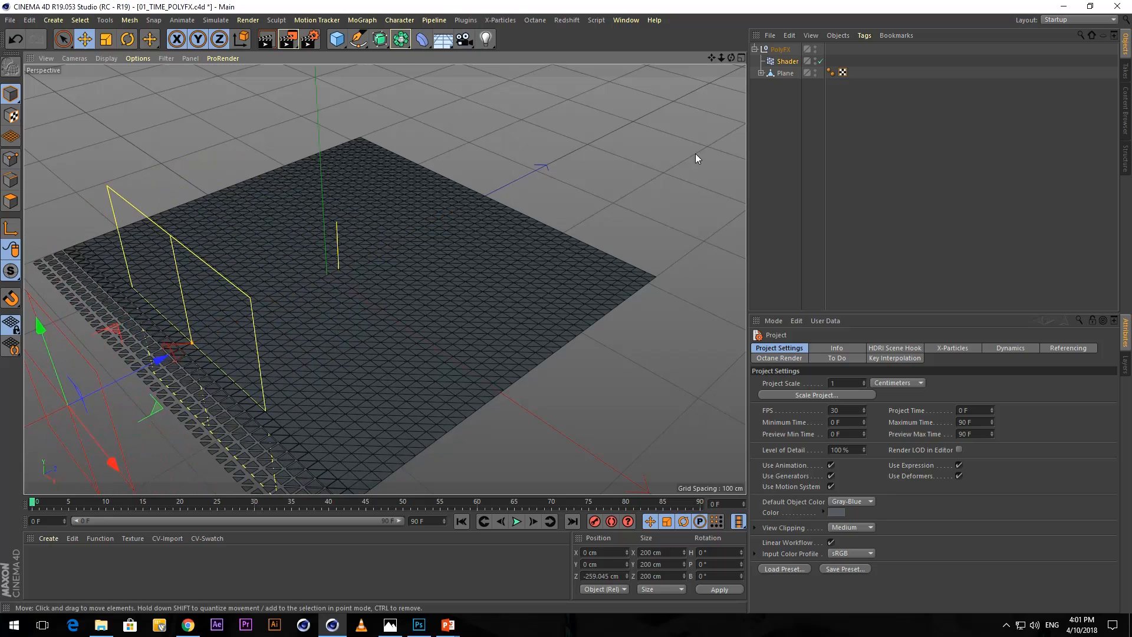
alt+click(815, 51)
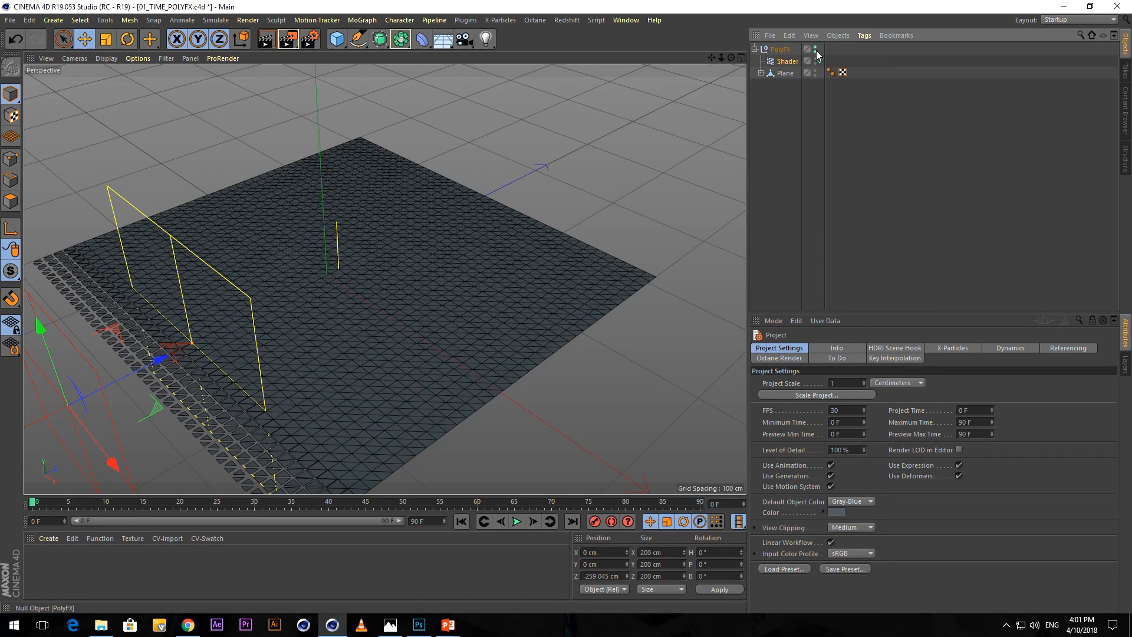
alt+click(815, 51)
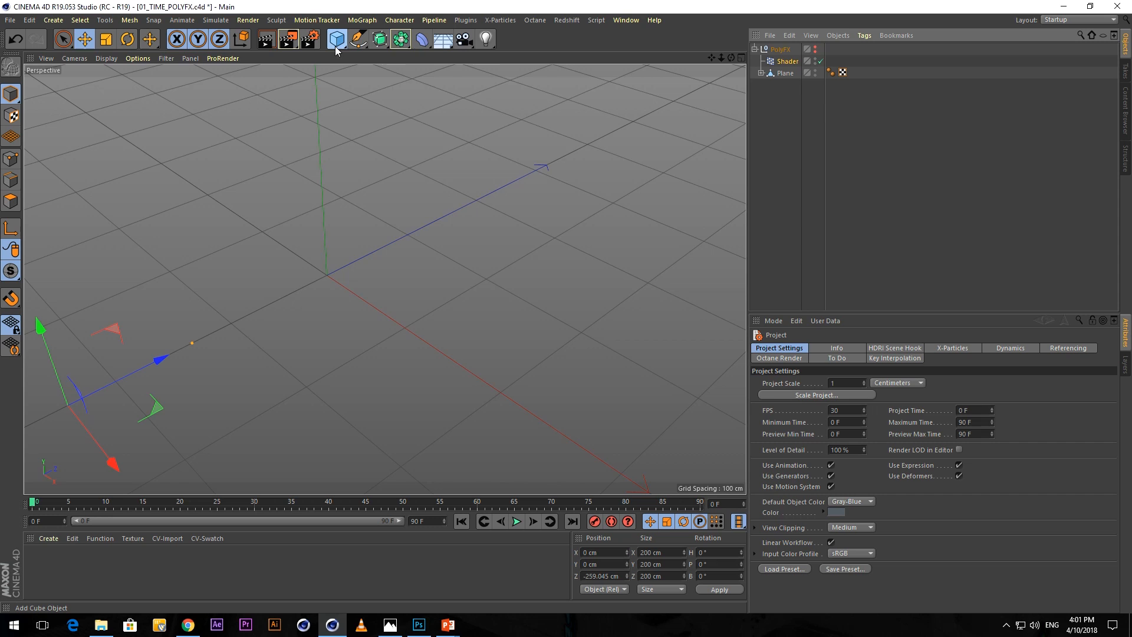
Add a Plane object with 40 width segments and 40 height segments.
drag(335, 46, 441, 84)
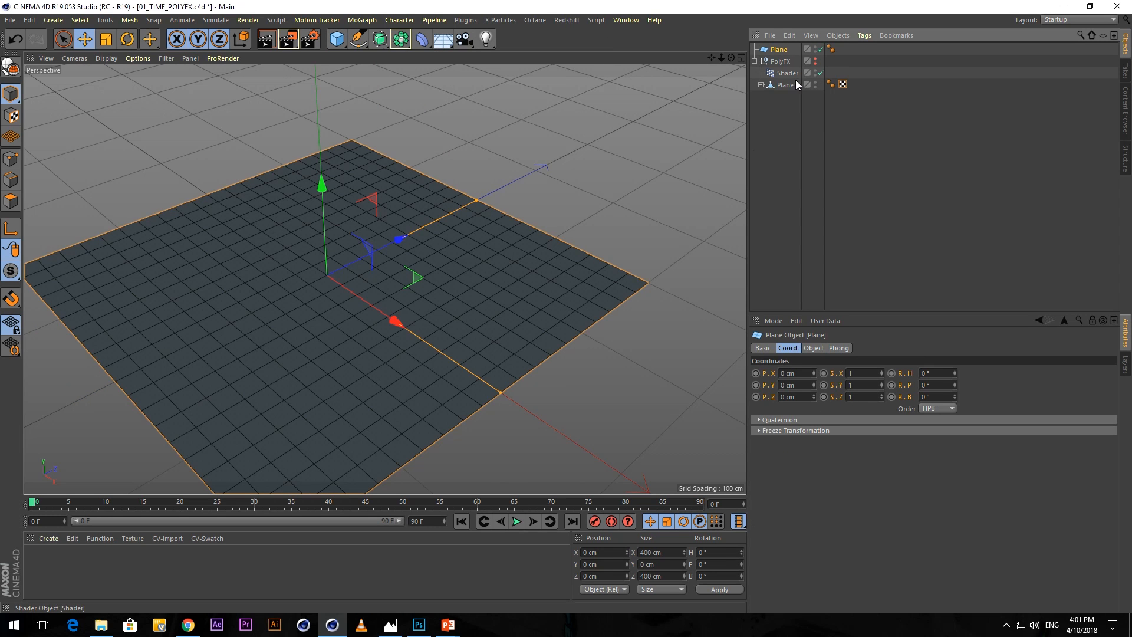
click(813, 347)
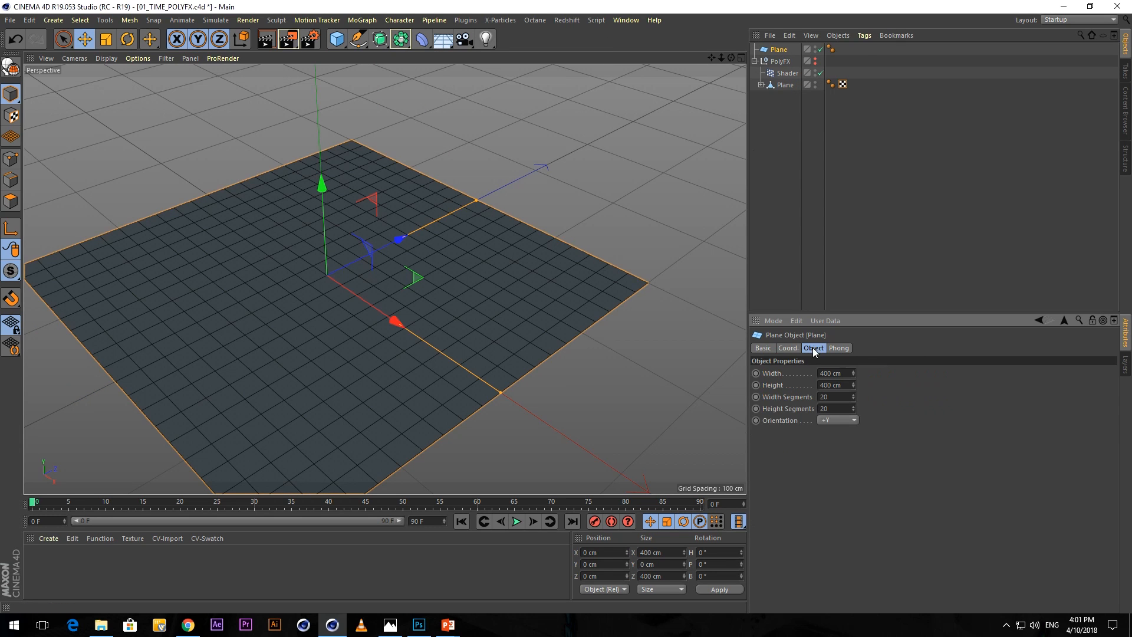
double_click(838, 396)
text(400 )
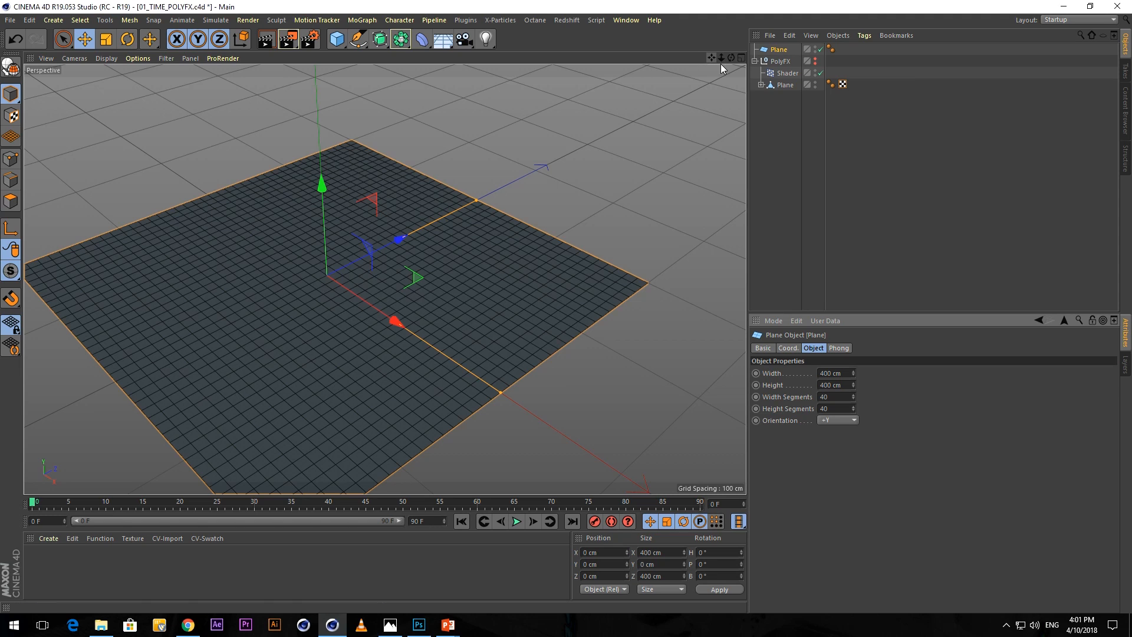
text(c)
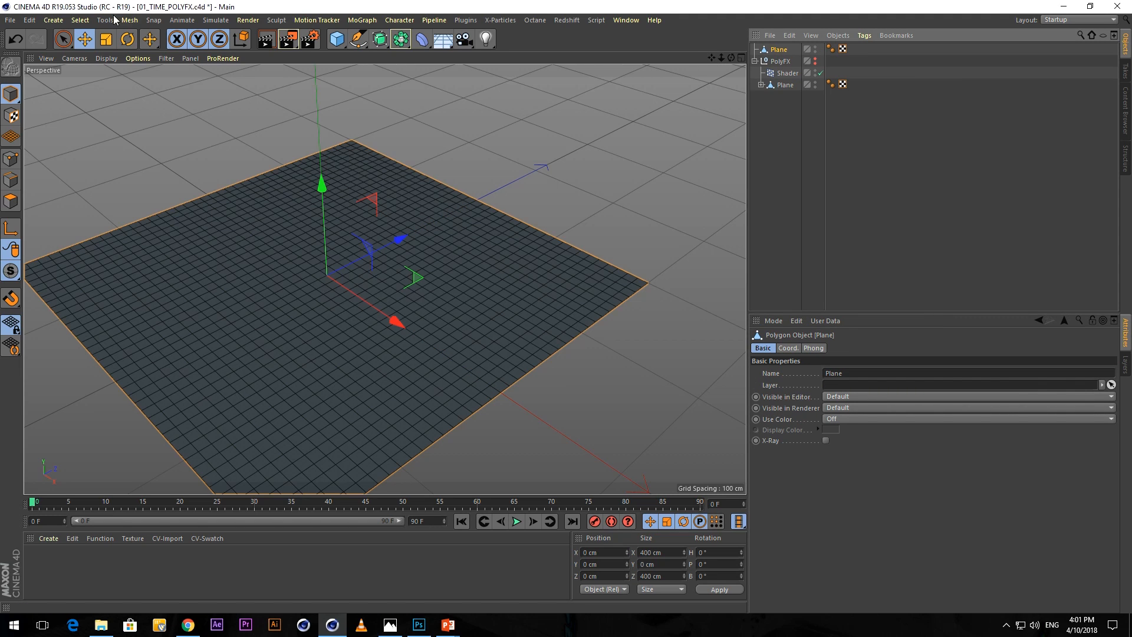
Make the new plane editable and triangulate its polygons.
click(130, 20)
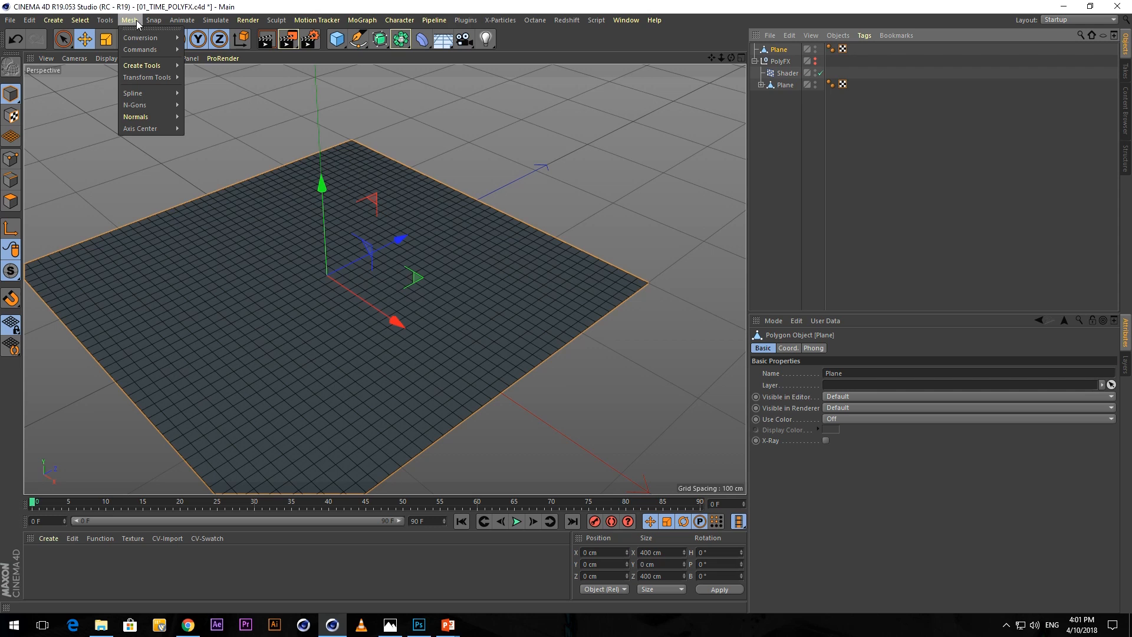
mouse_move(148, 50)
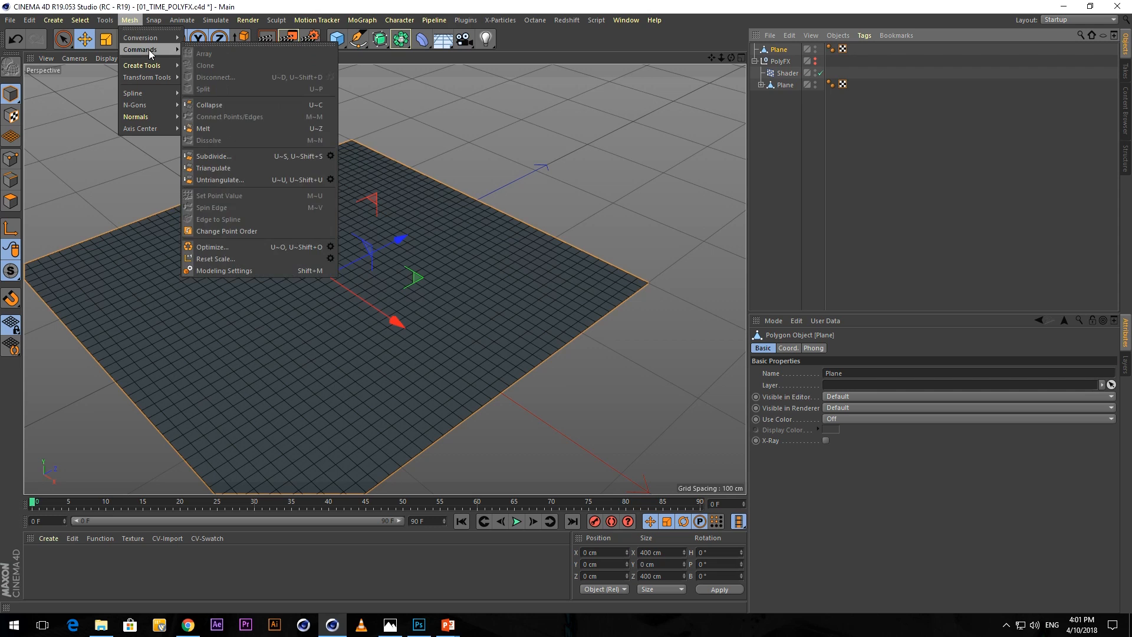
click(217, 168)
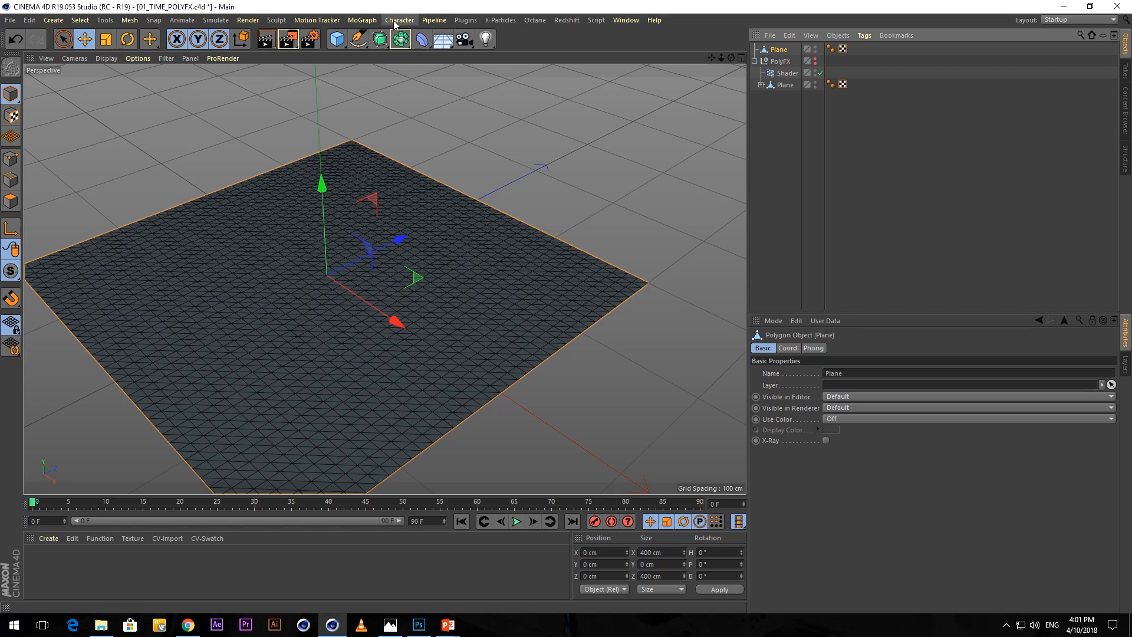
Add a MoGraph PolyFX object and make it a child of the triangulated plane.
click(362, 20)
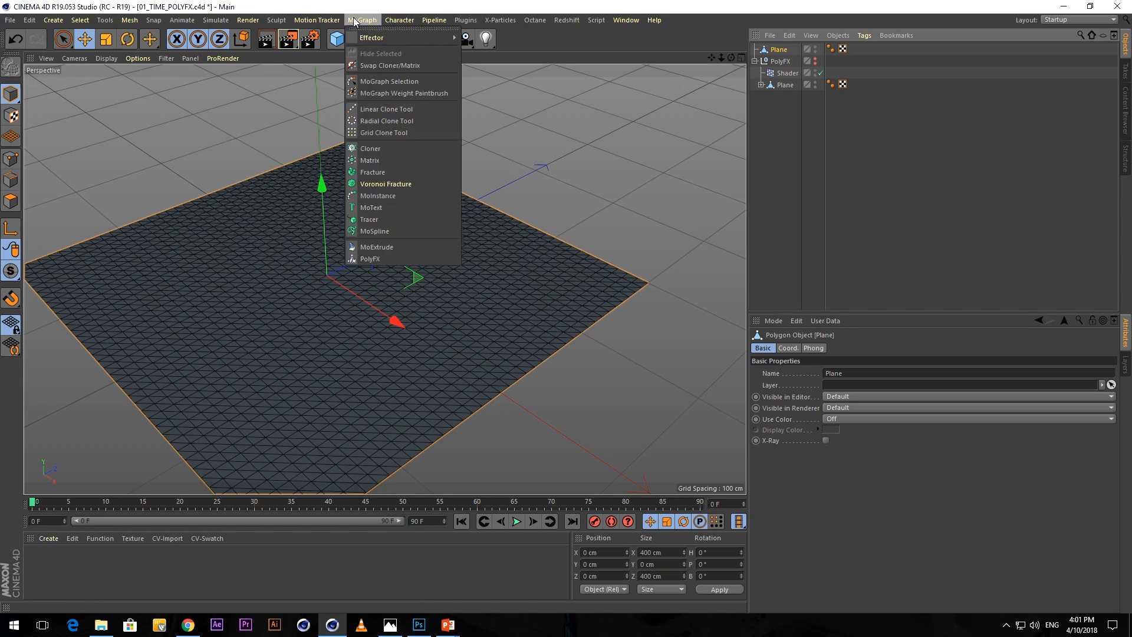
click(379, 258)
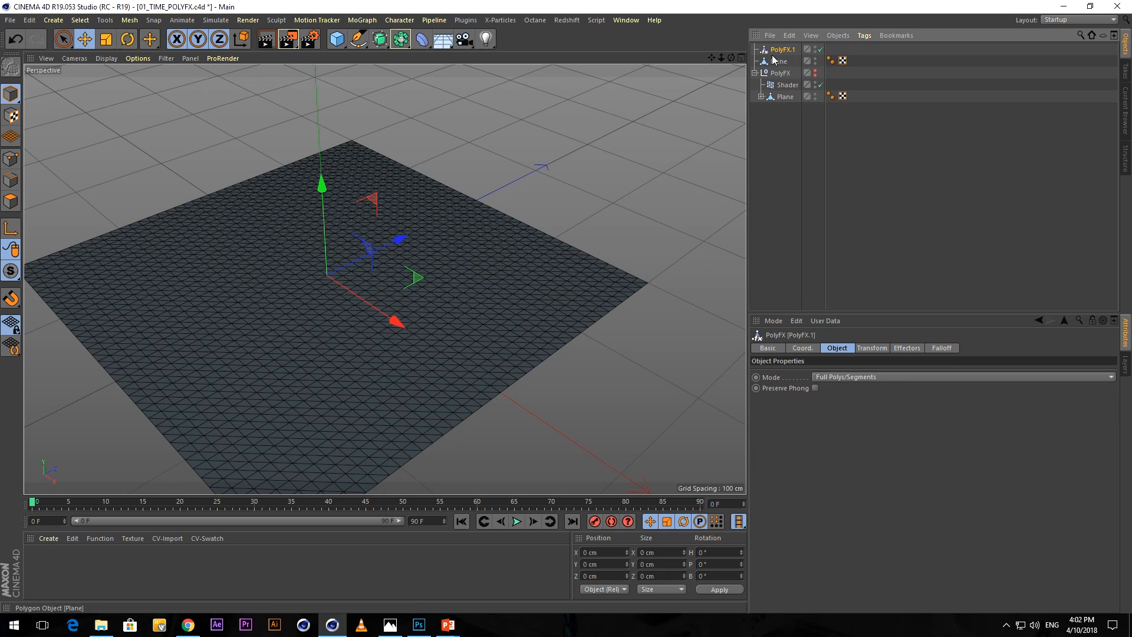
drag(779, 49, 784, 64)
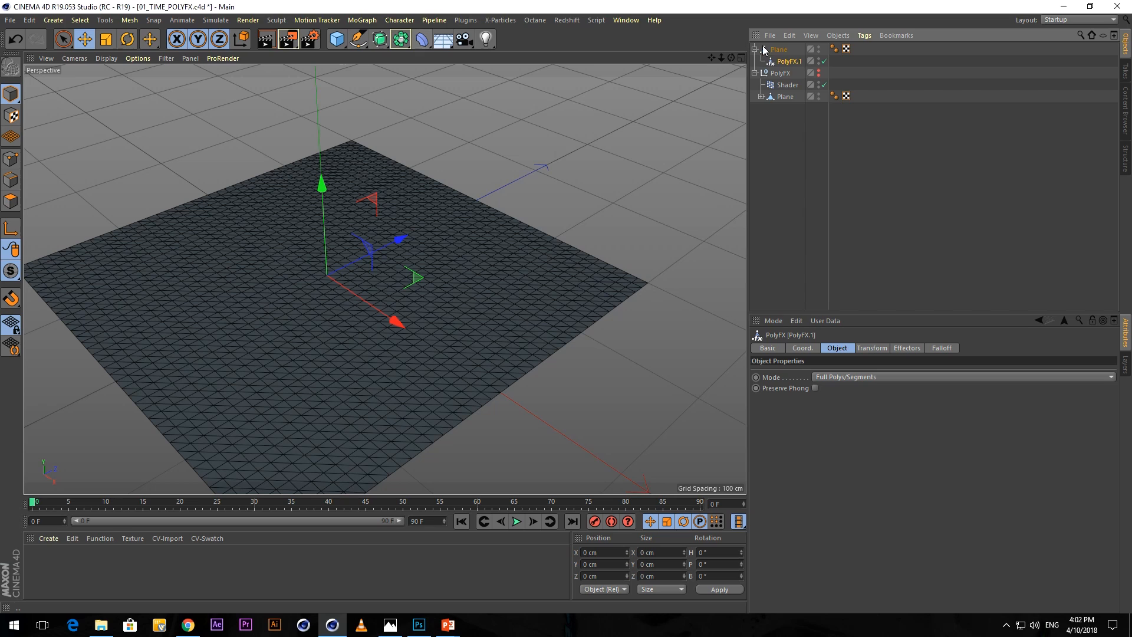
Add a Shader effector to the new PolyFX object under the plane.
click(359, 20)
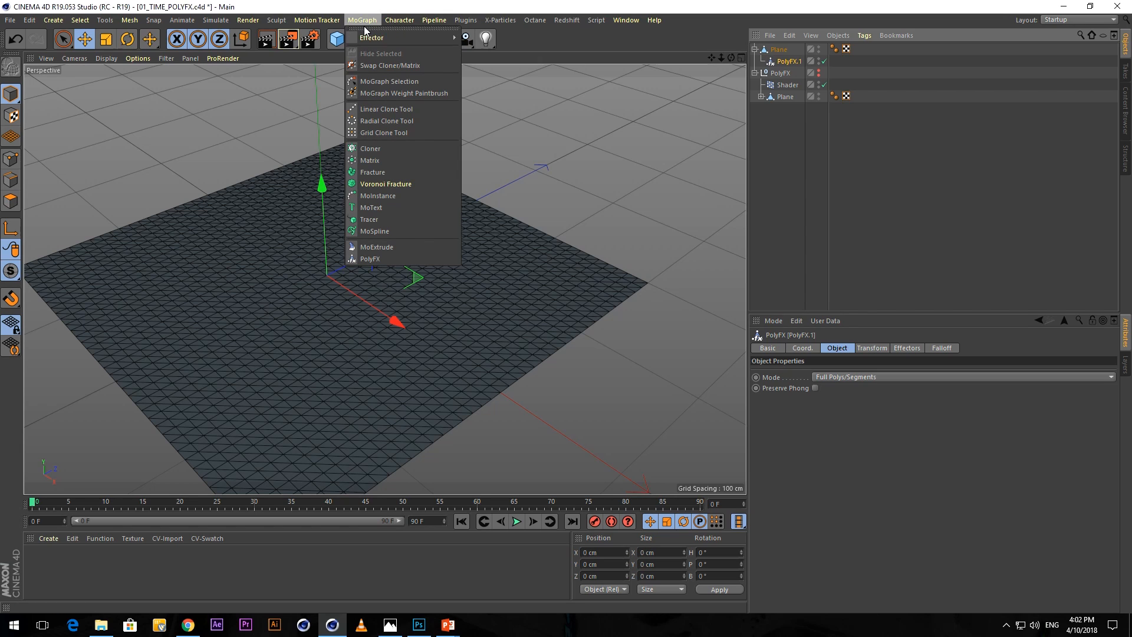
mouse_move(372, 38)
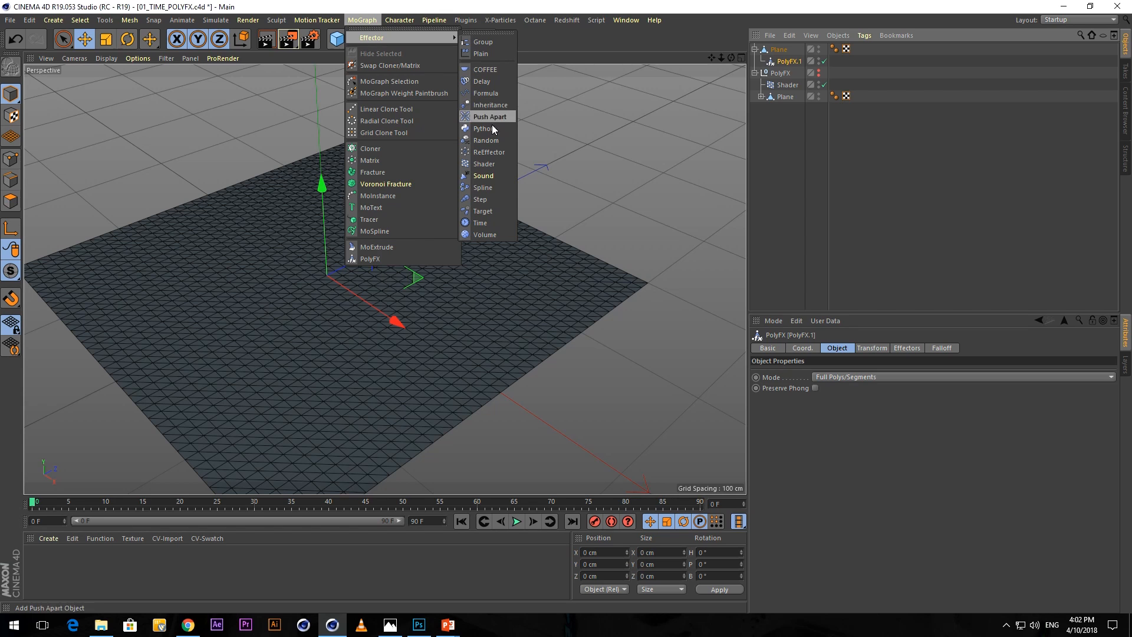
click(493, 165)
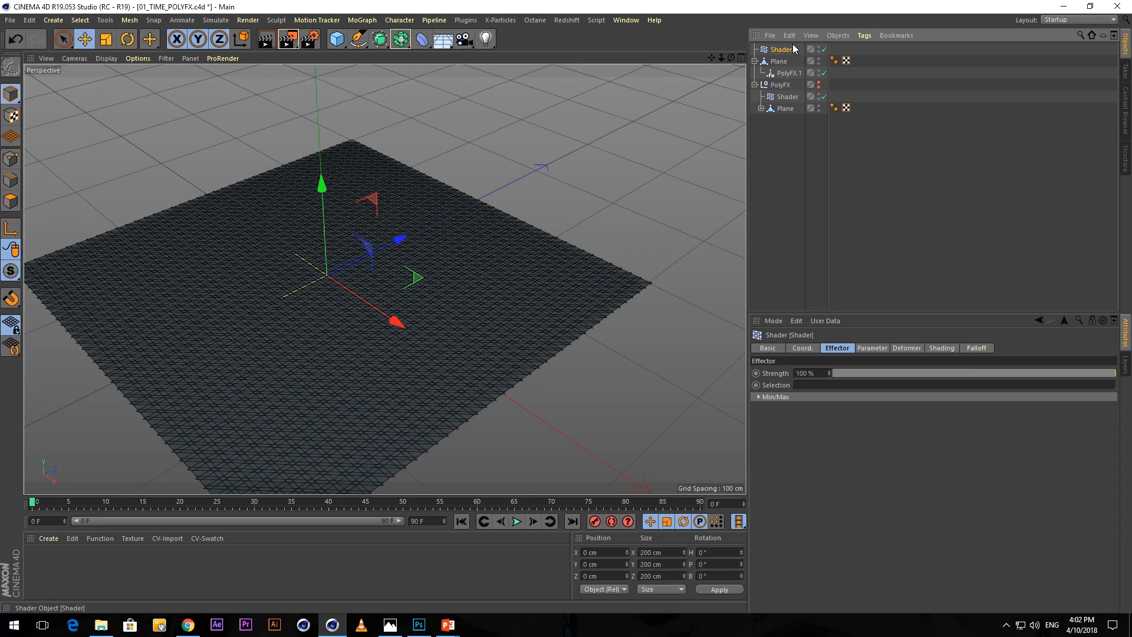
click(789, 73)
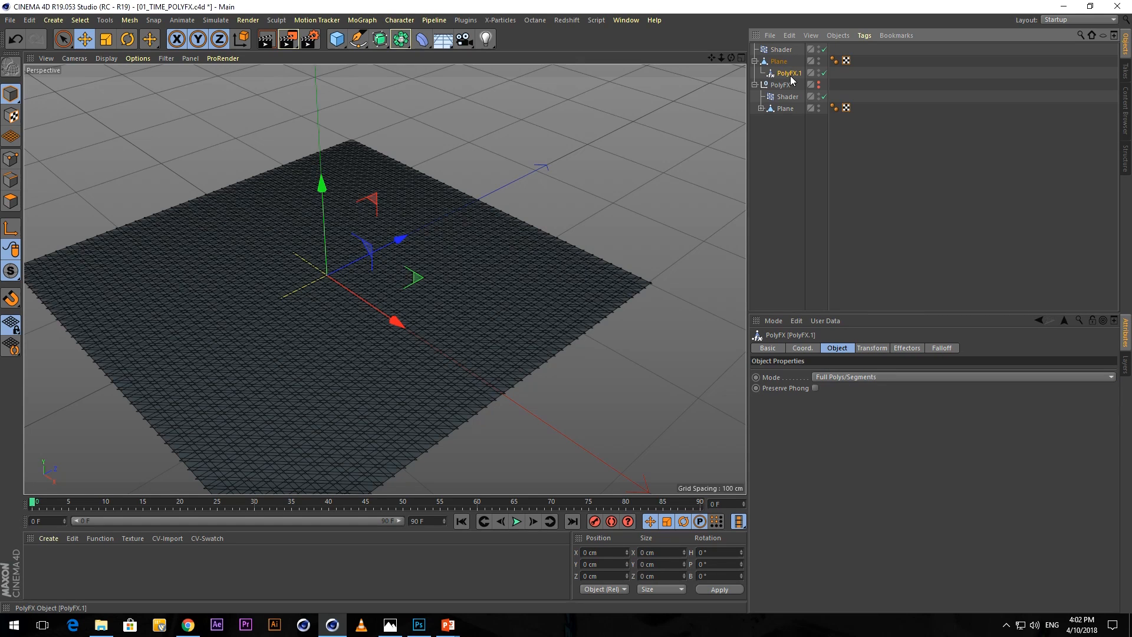
Set the new Shader effector's uniform scale parameter to -1.
click(782, 49)
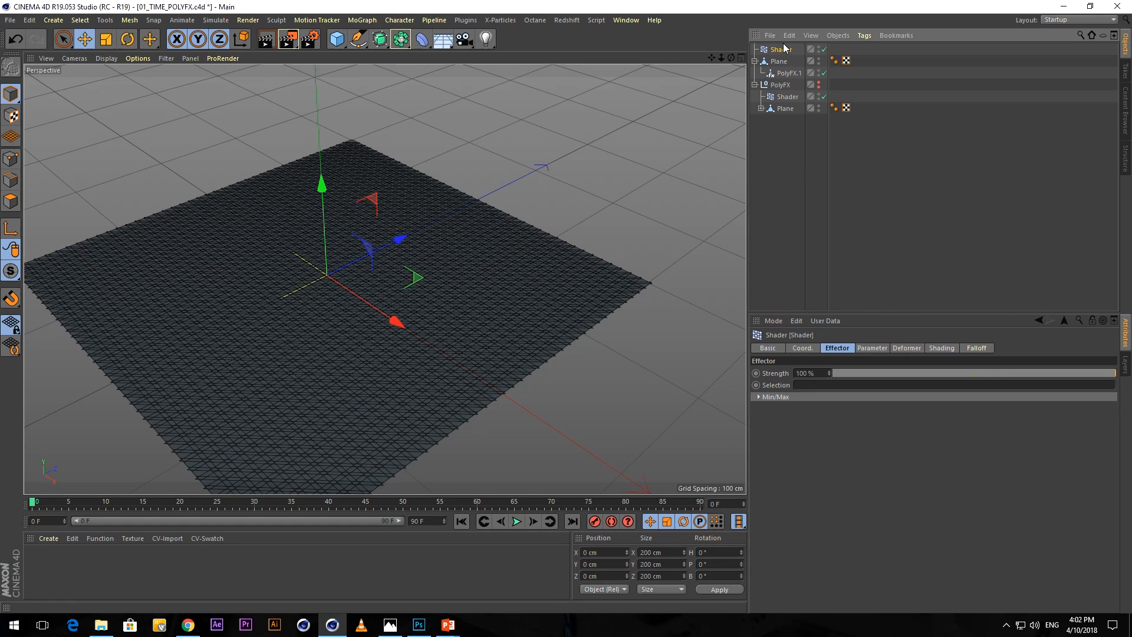
click(872, 348)
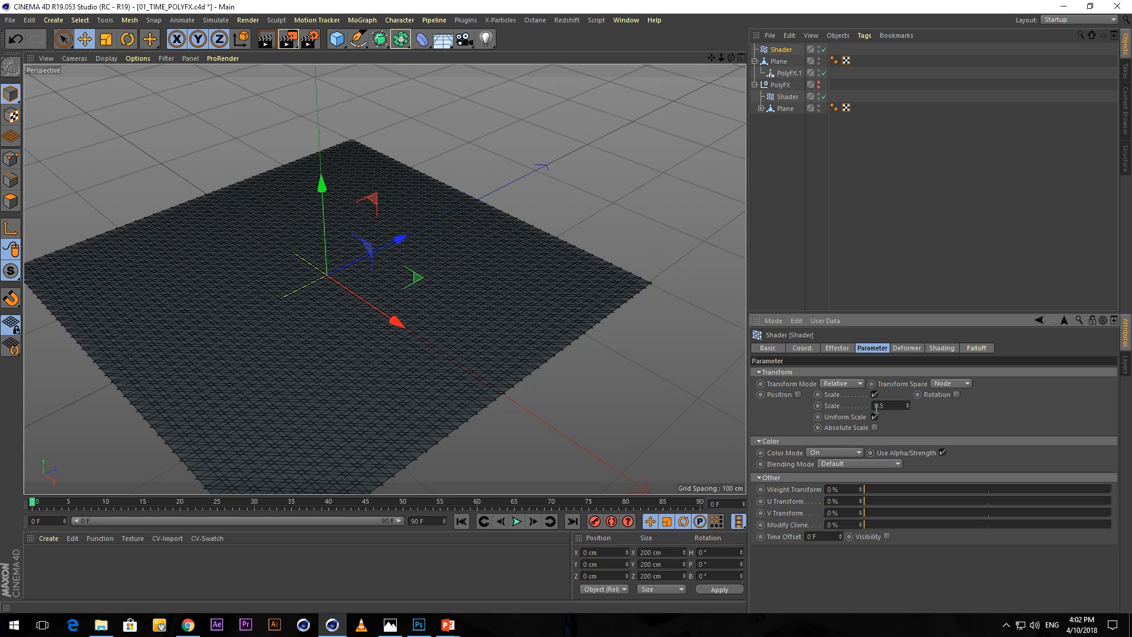
drag(891, 404, 846, 405)
text(-1)
key(Return)
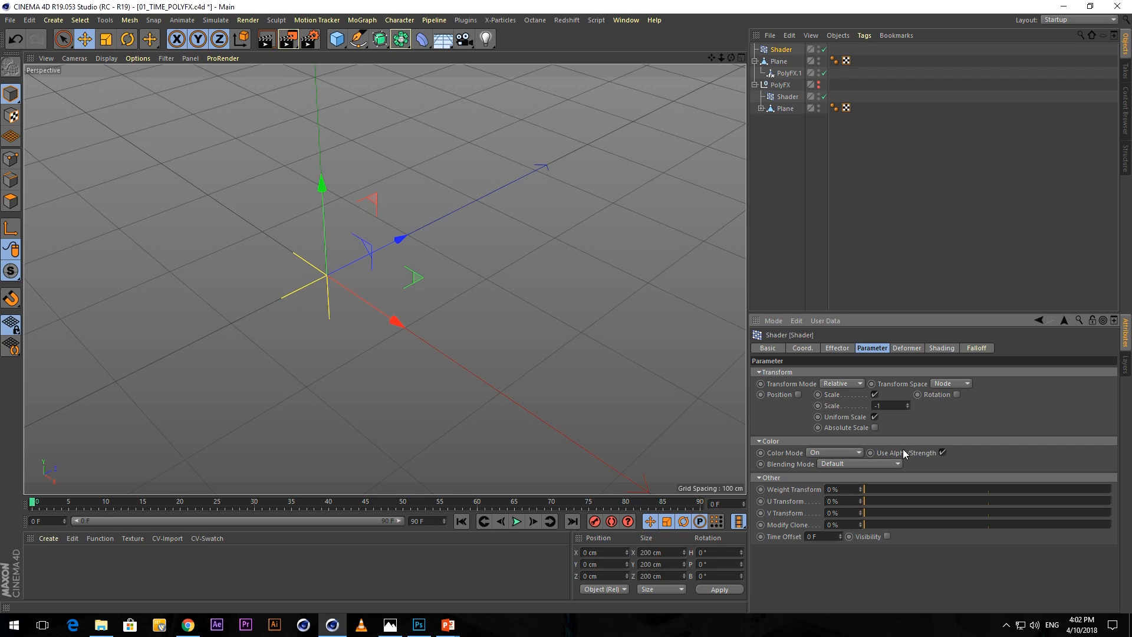
Give the Shader effector a Linear falloff and move it along Z to about -30 cm.
click(976, 348)
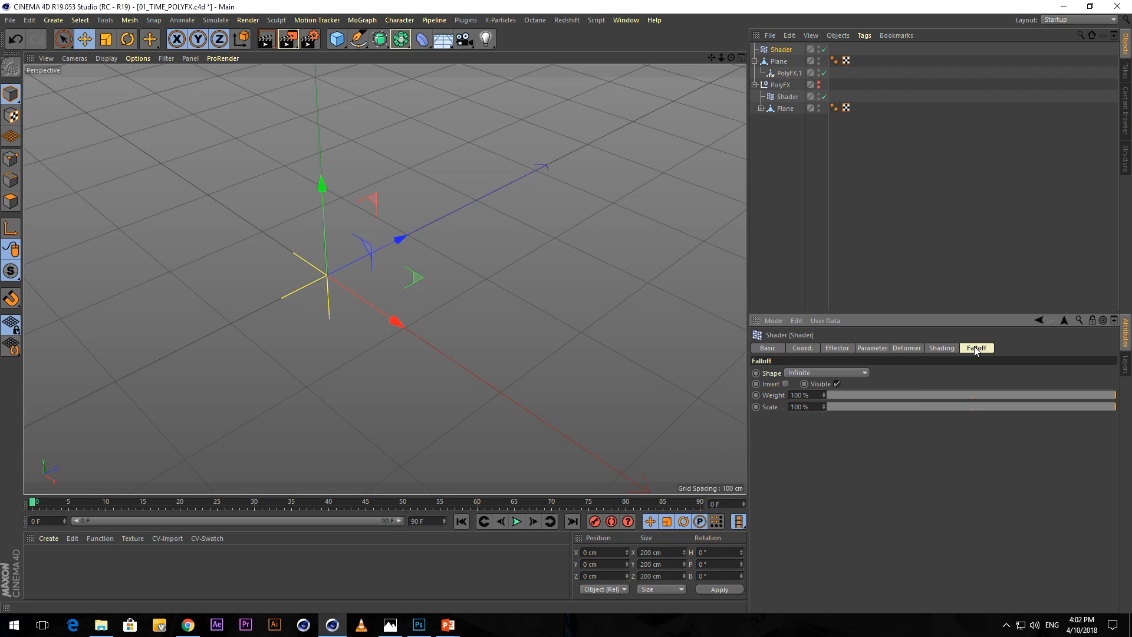
click(858, 373)
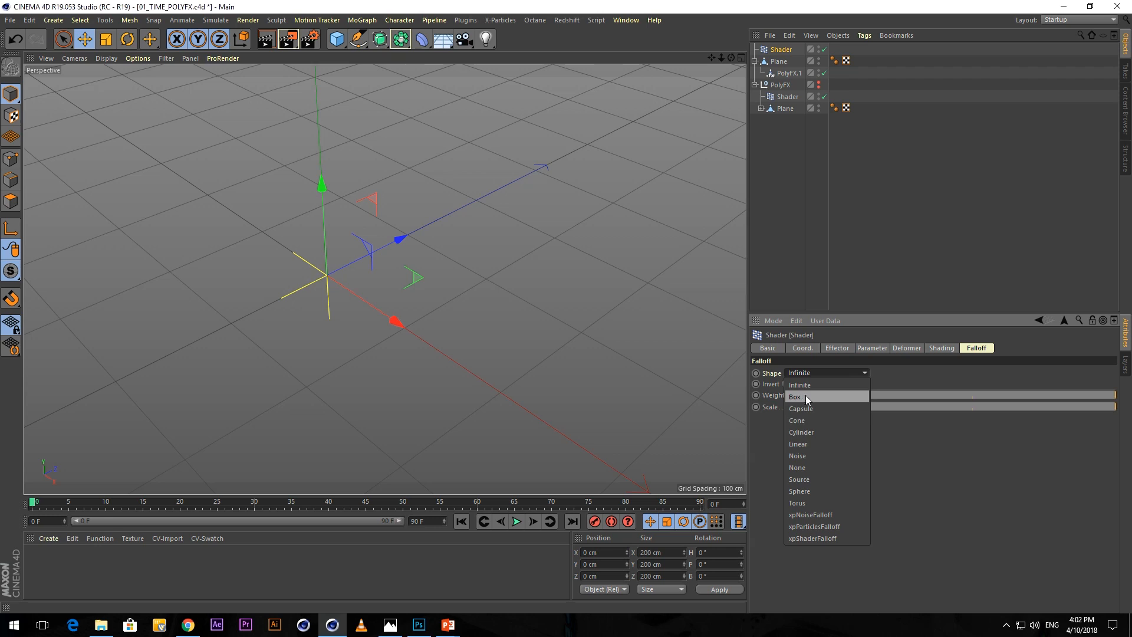
click(807, 444)
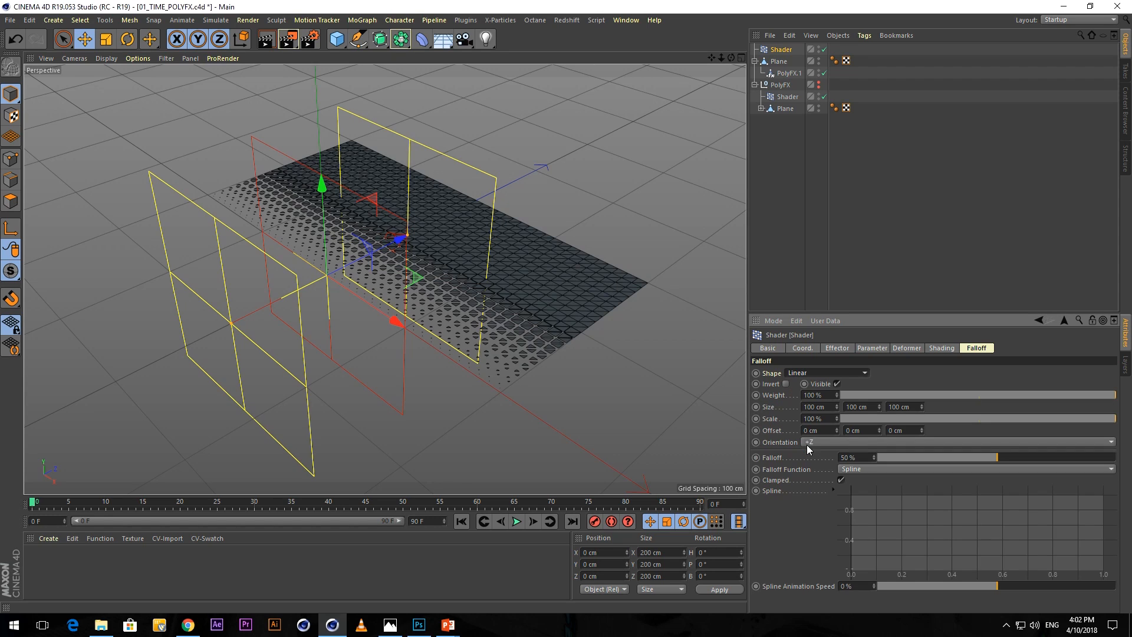
drag(396, 242, 401, 317)
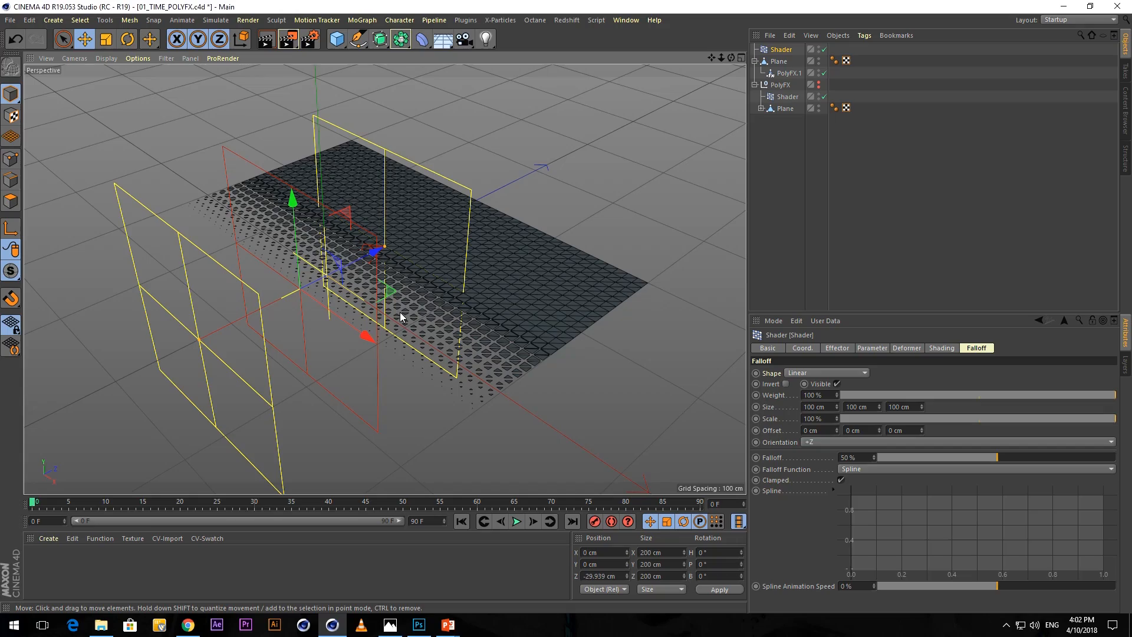
Switch to the PowerPoint slide show of 01_PRESENTATION.pptx.
key(super+Tab)
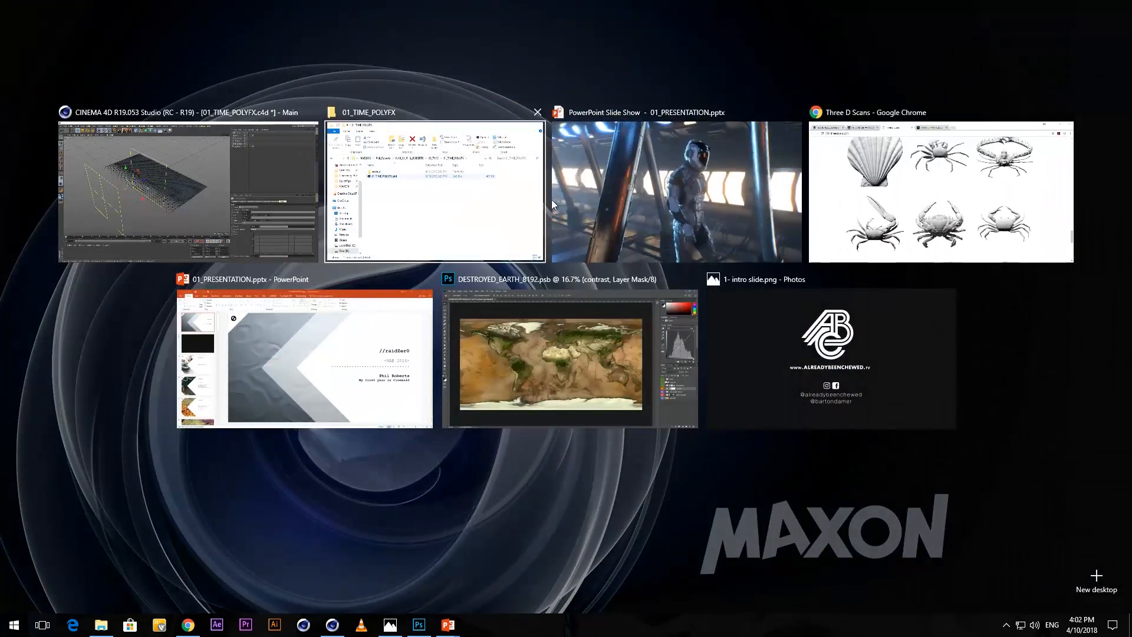
click(586, 190)
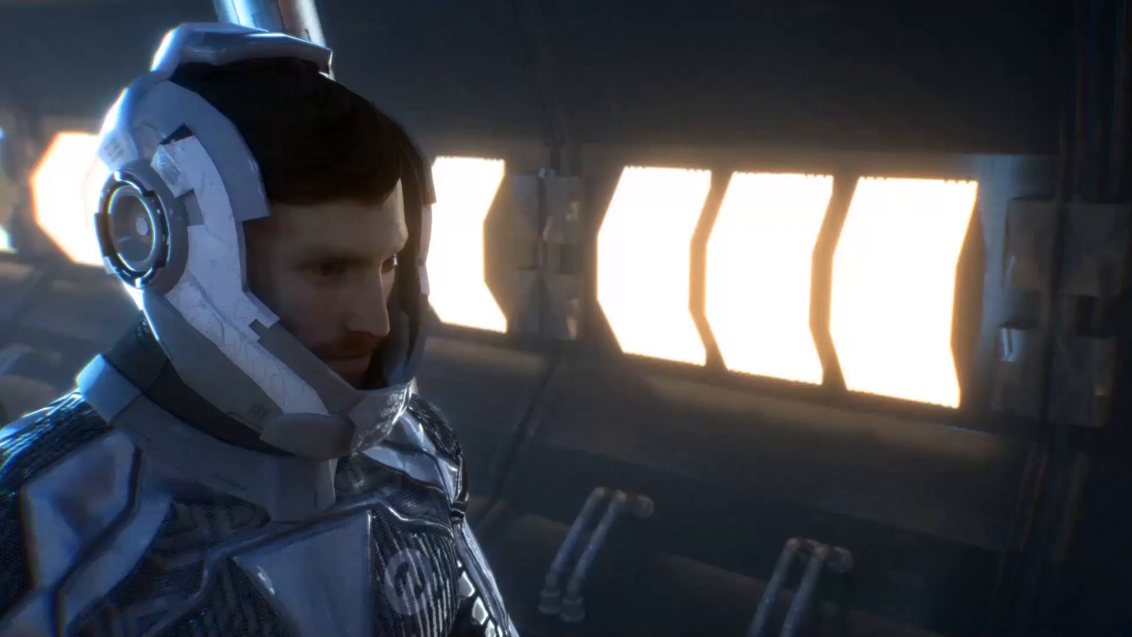
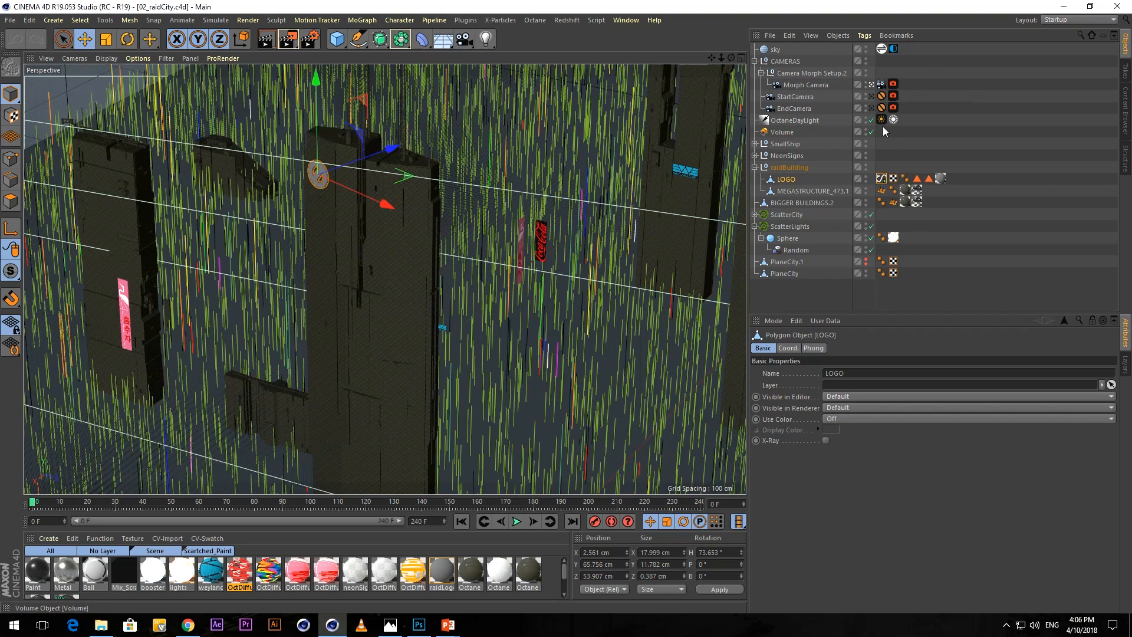
View the city scene through the EndCamera.
click(795, 108)
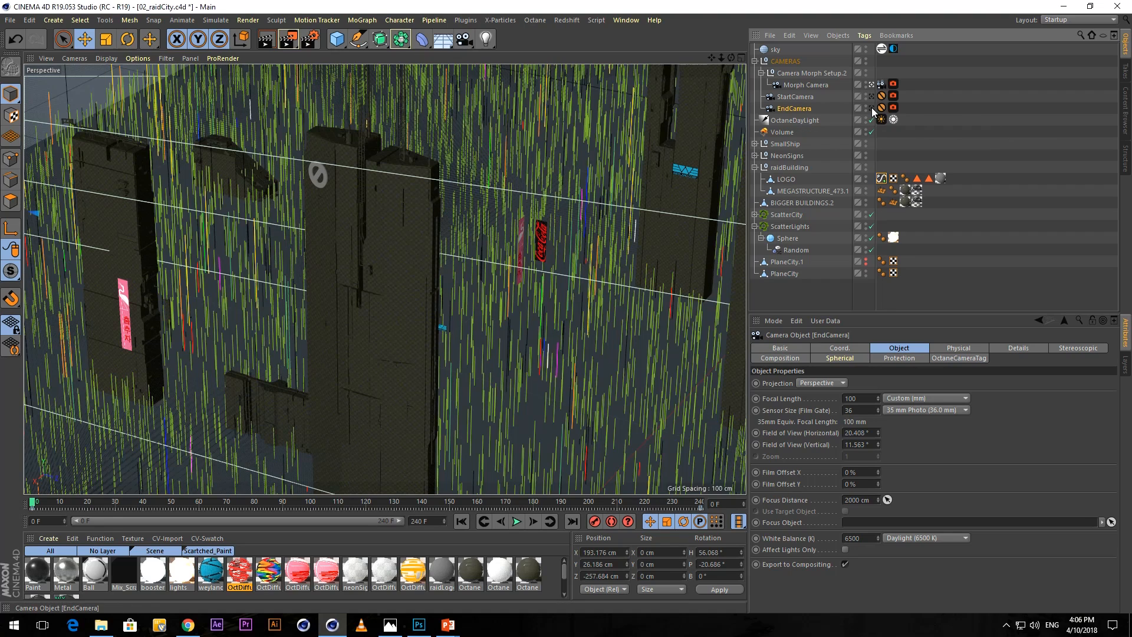
click(793, 95)
click(823, 108)
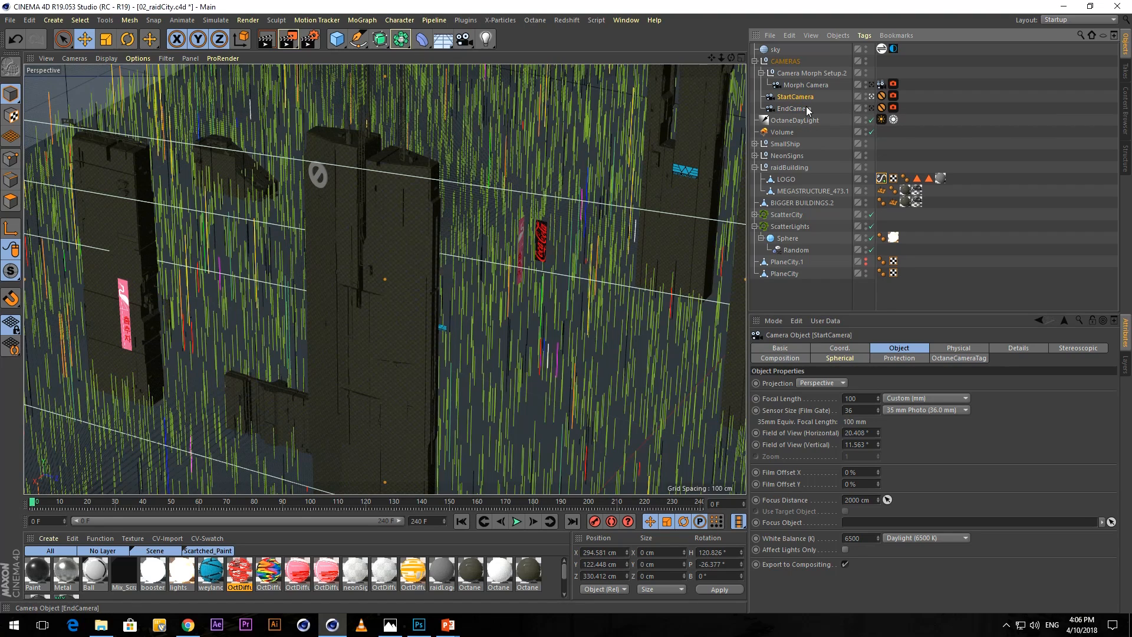
click(872, 108)
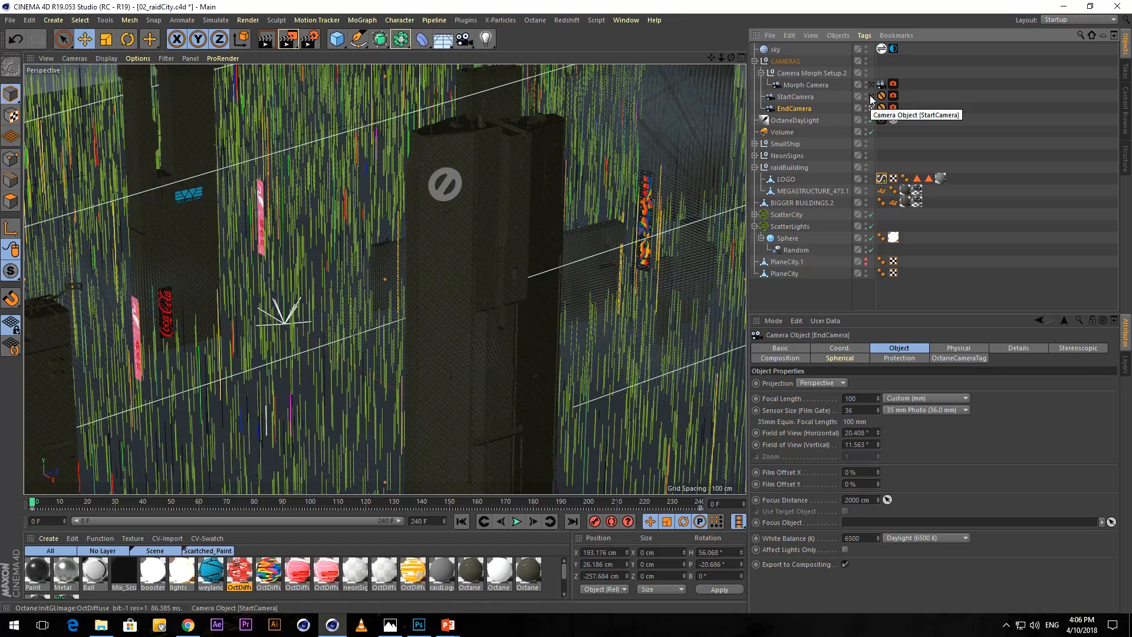
Create a Camera Morph between StartCamera and EndCamera and look through the new Morph Camera.
ctrl+click(795, 97)
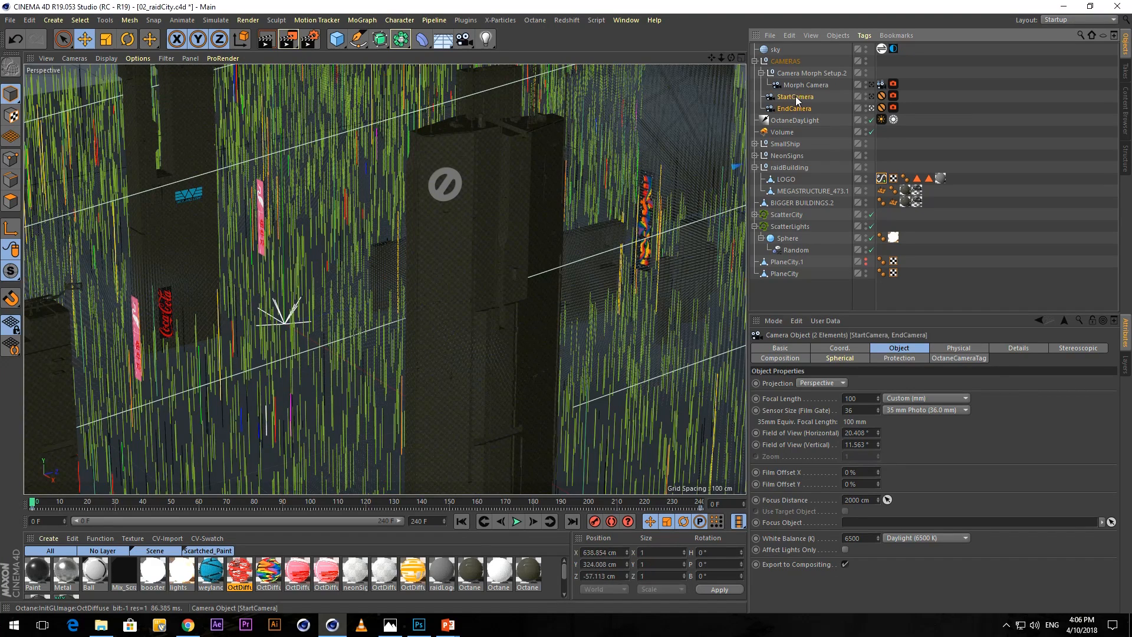
click(464, 40)
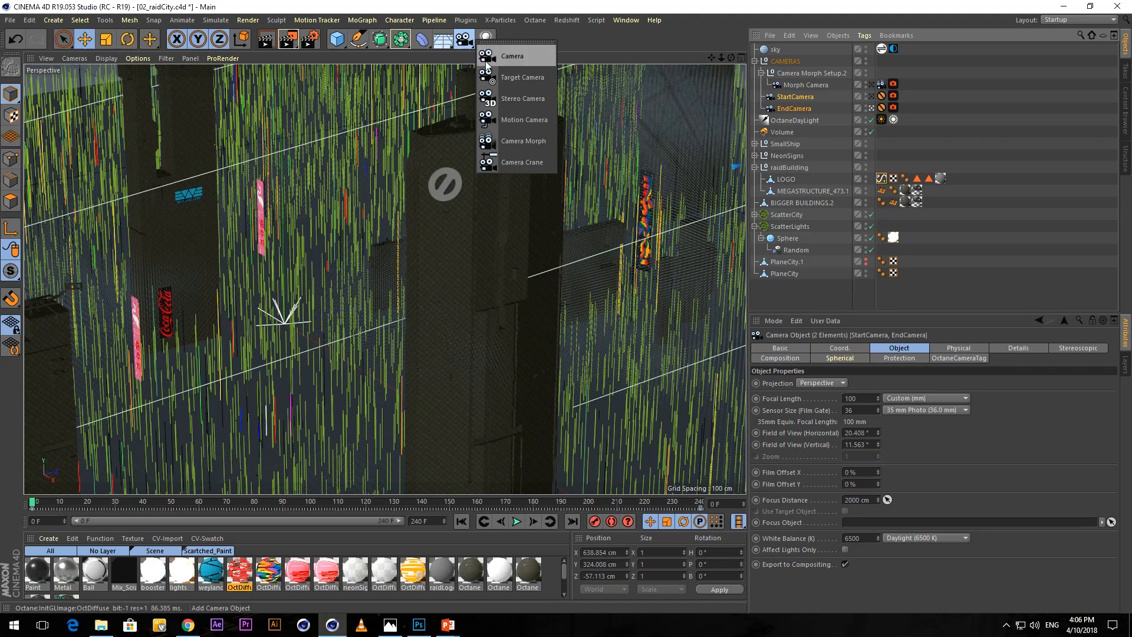
click(517, 141)
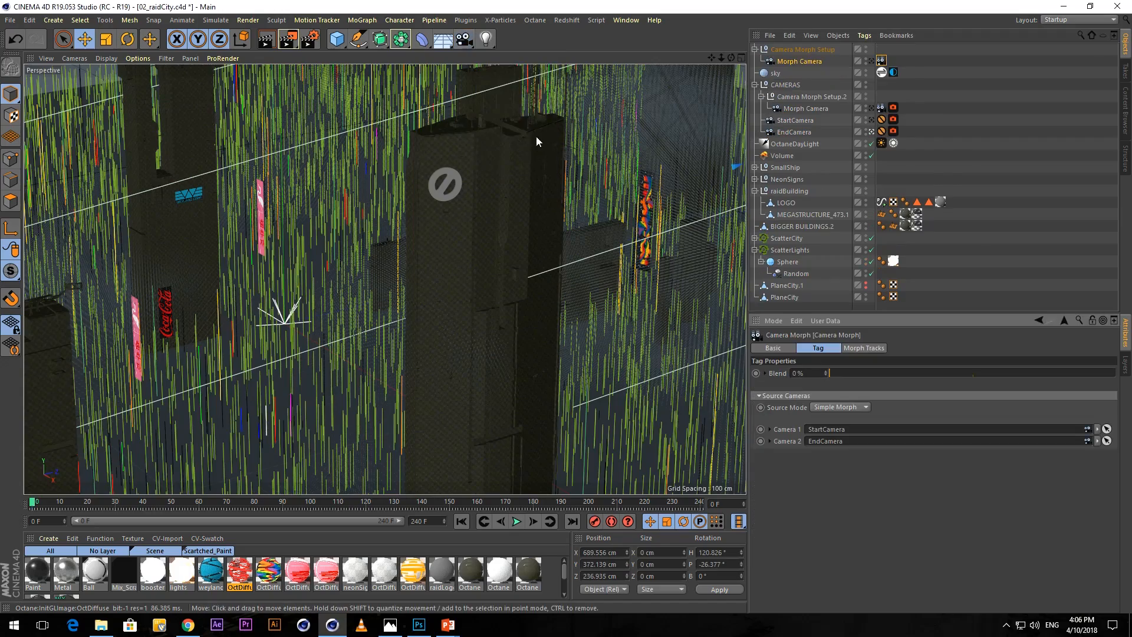
click(872, 60)
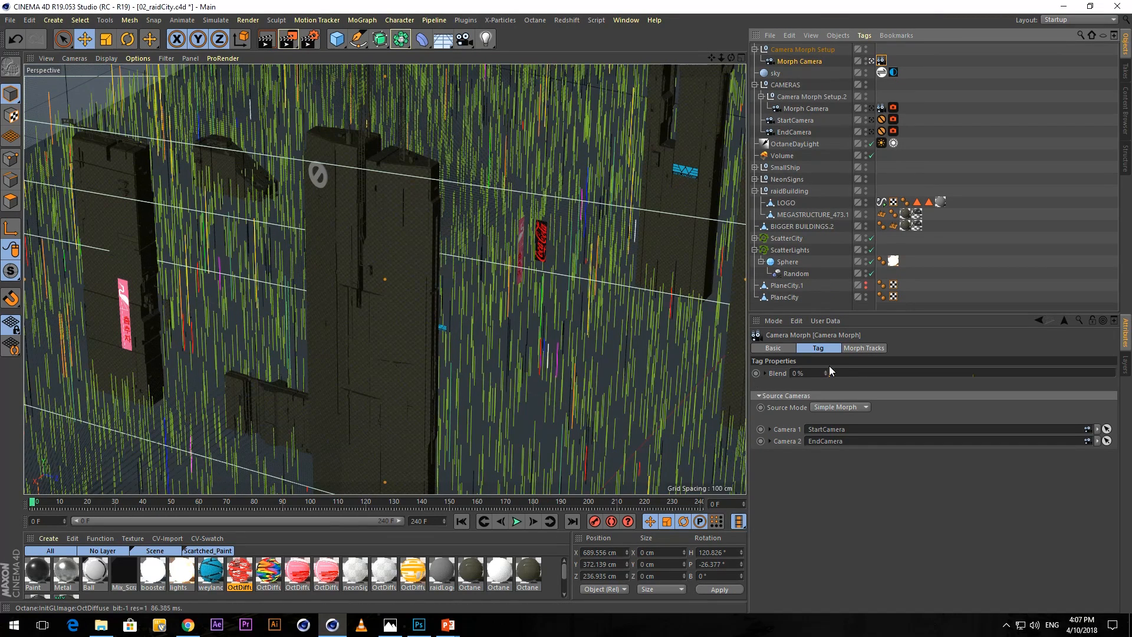
Keyframe the new Camera Morph tag's Blend at 0% on frame 0.
drag(830, 376, 797, 352)
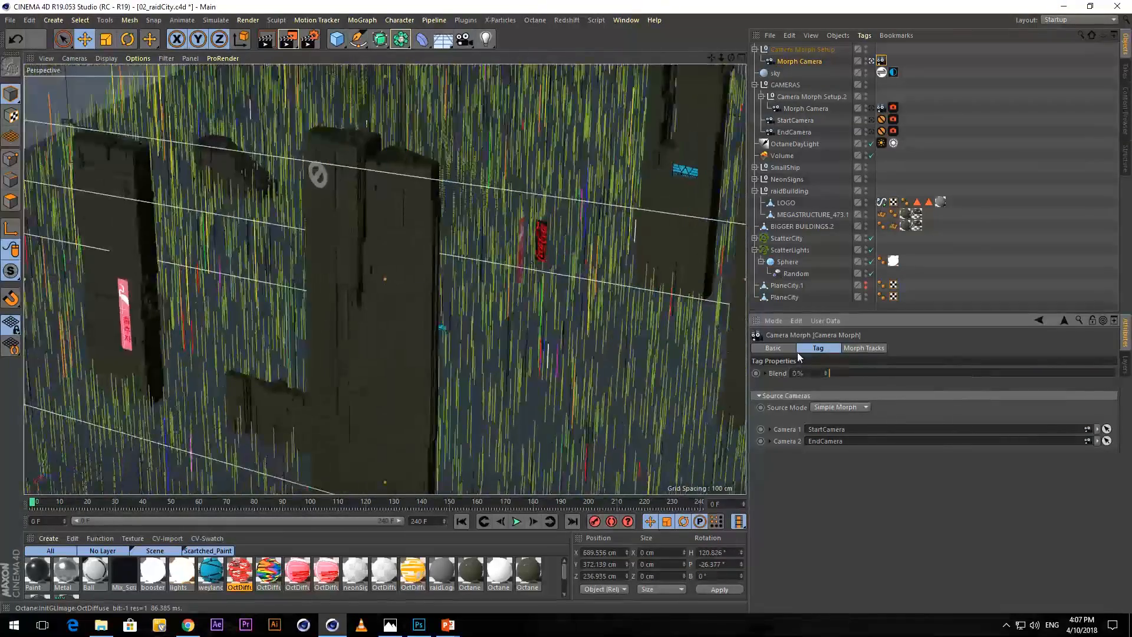
click(805, 61)
click(831, 348)
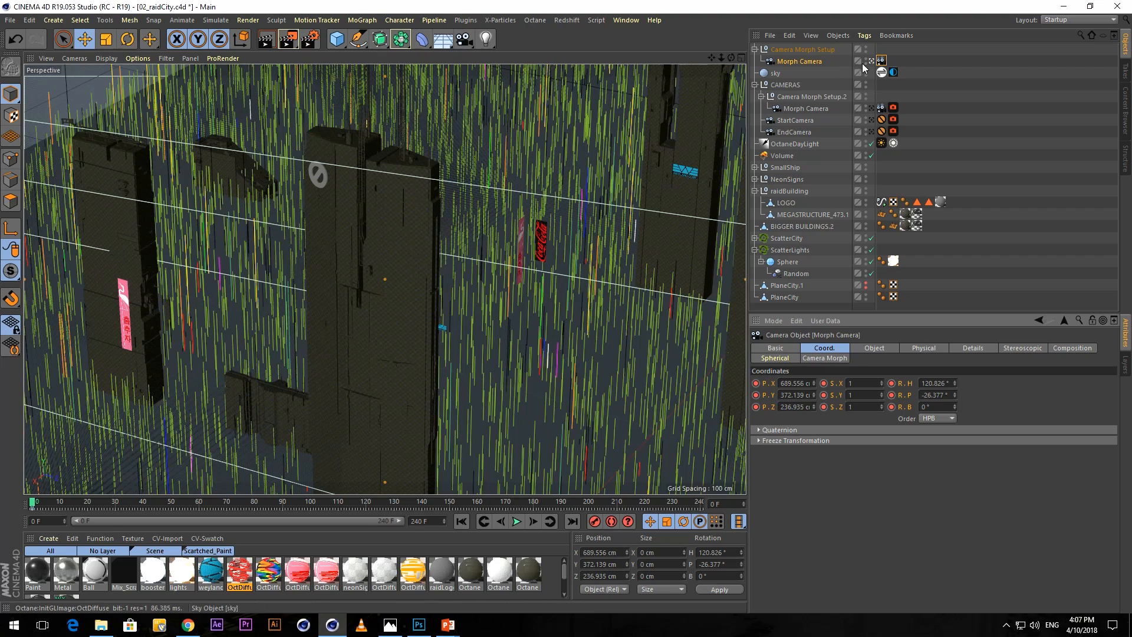
click(881, 60)
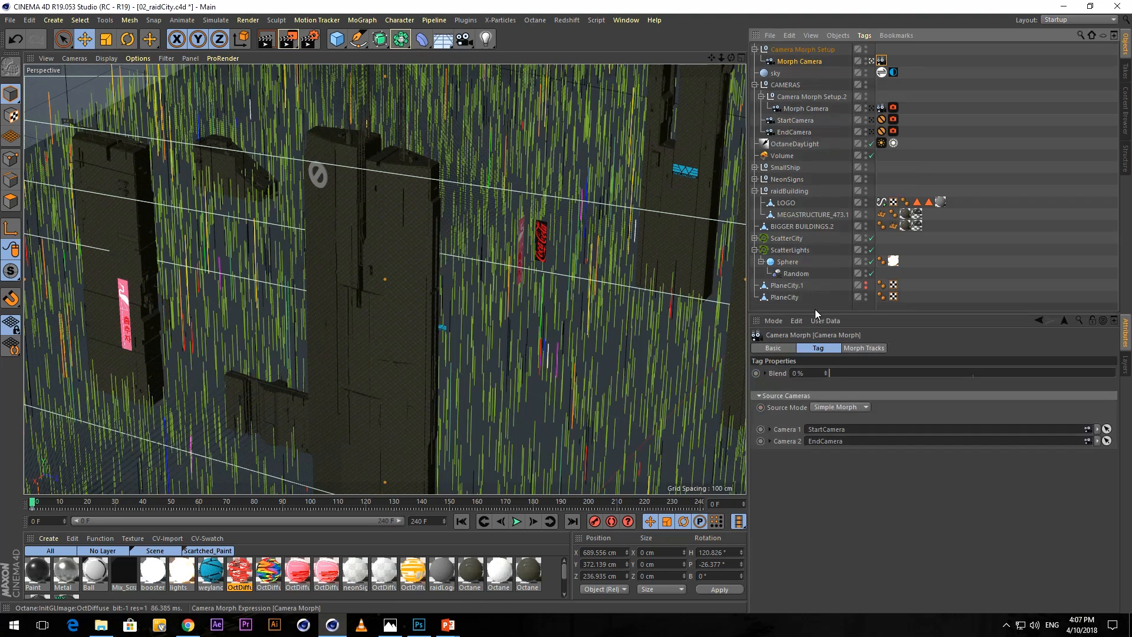
ctrl+click(756, 375)
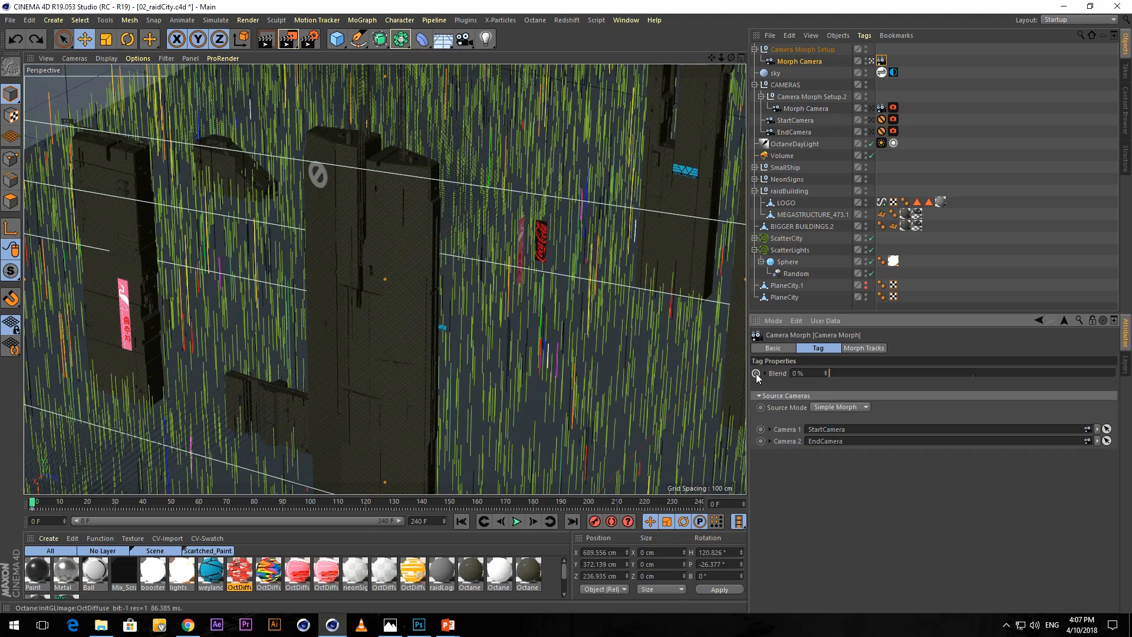
click(757, 374)
Keyframe the Camera Morph tag's Blend at 100% on frame 240.
drag(33, 497, 703, 504)
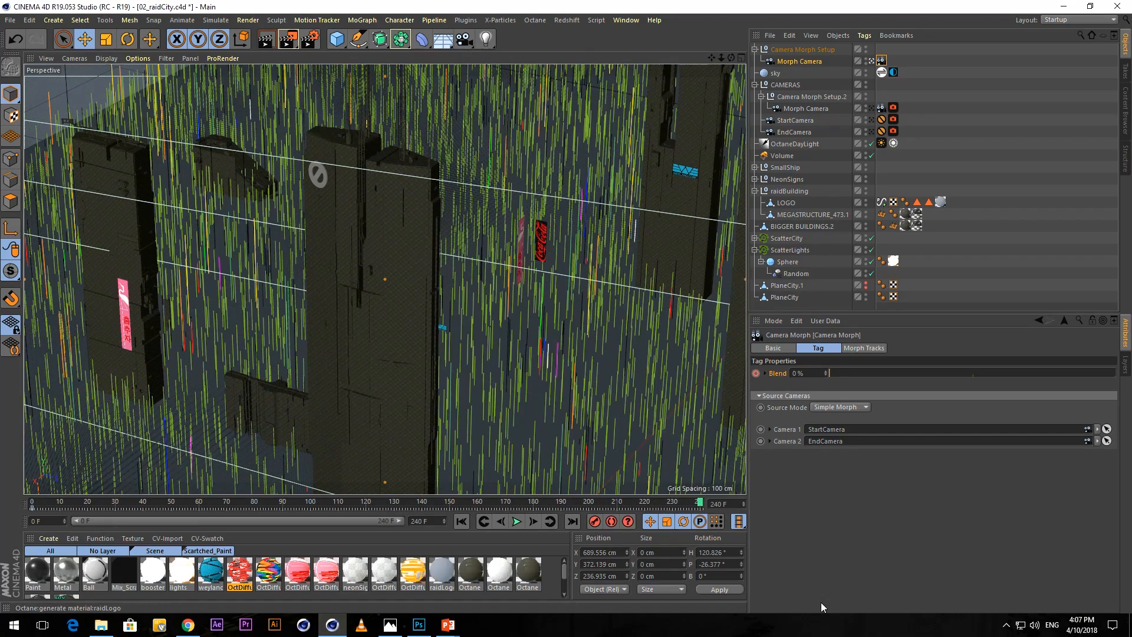
drag(825, 372, 1117, 374)
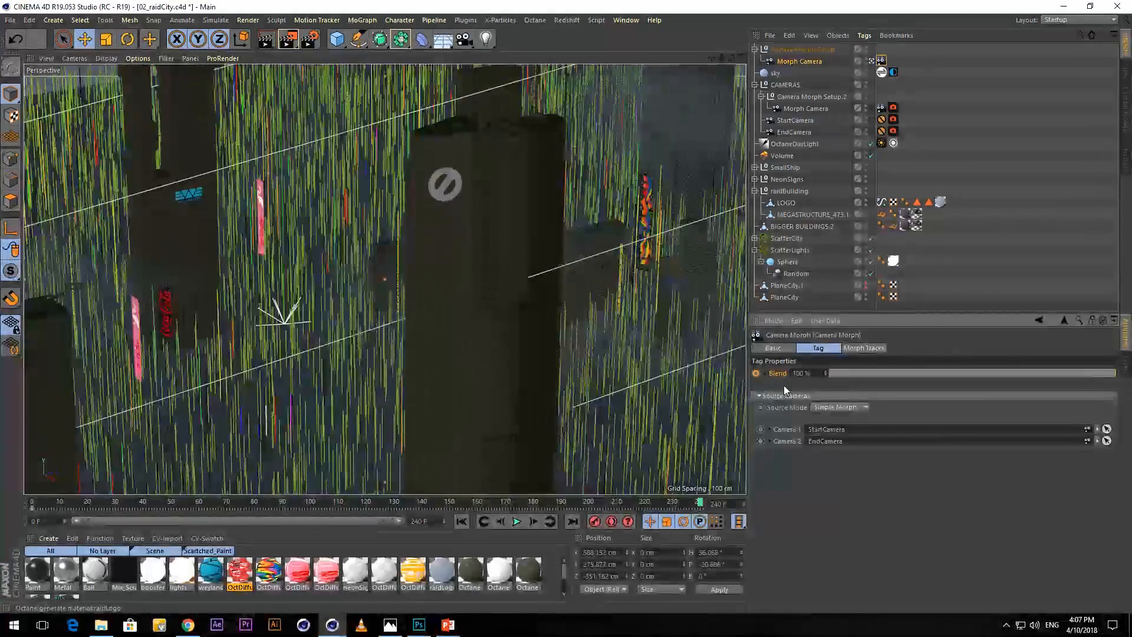
click(756, 373)
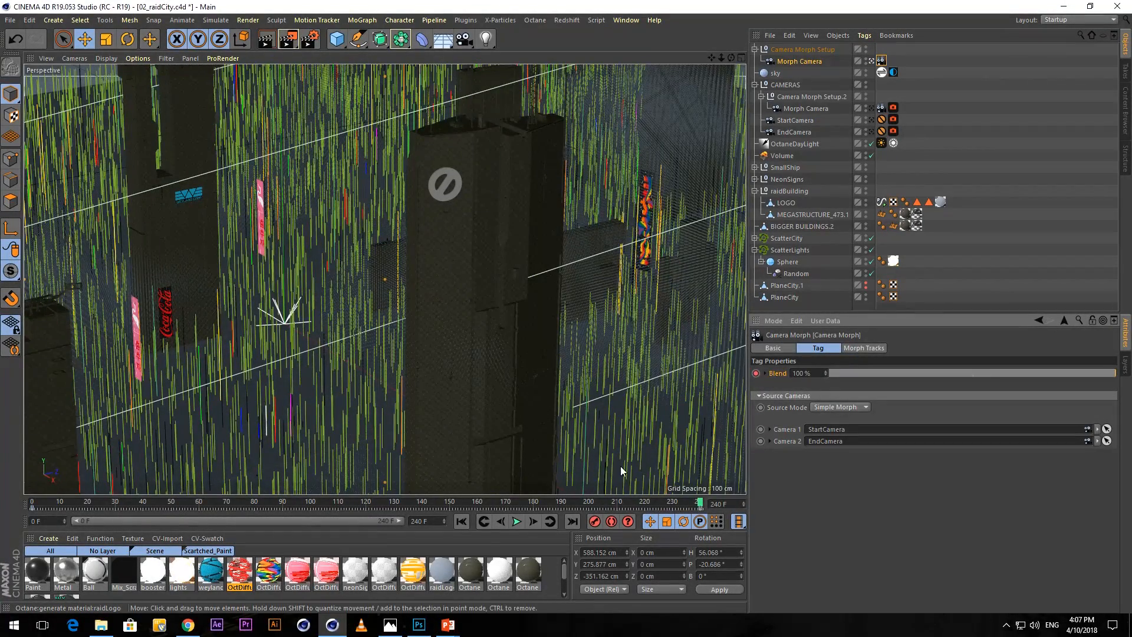
Play back the morph camera move, stop it, and leave the camera view to see the whole city from outside.
click(517, 521)
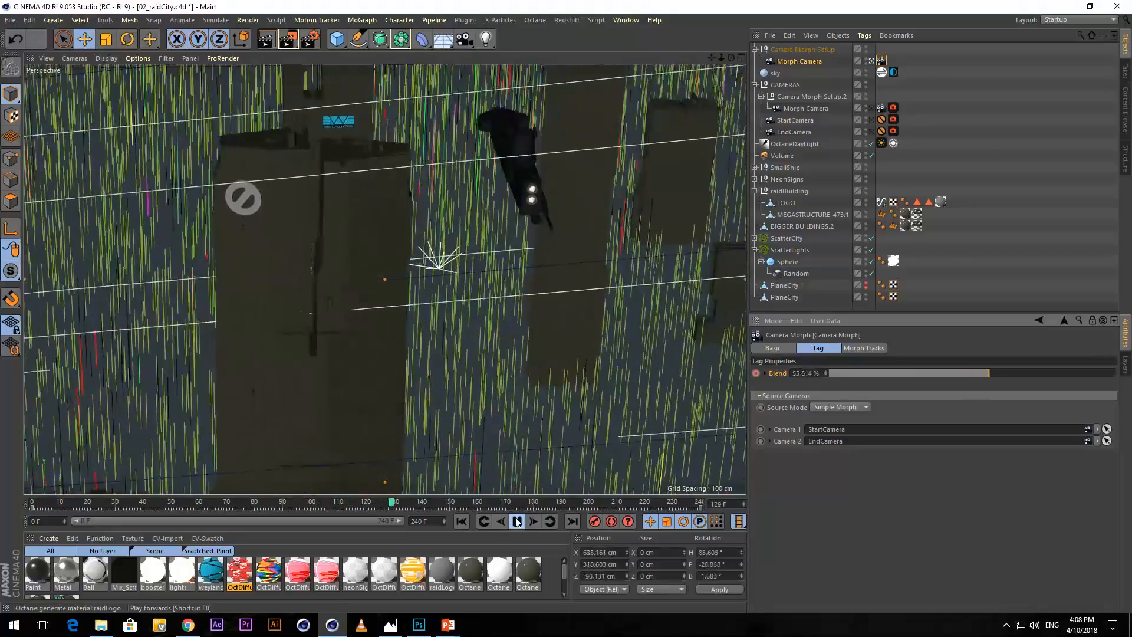
click(516, 521)
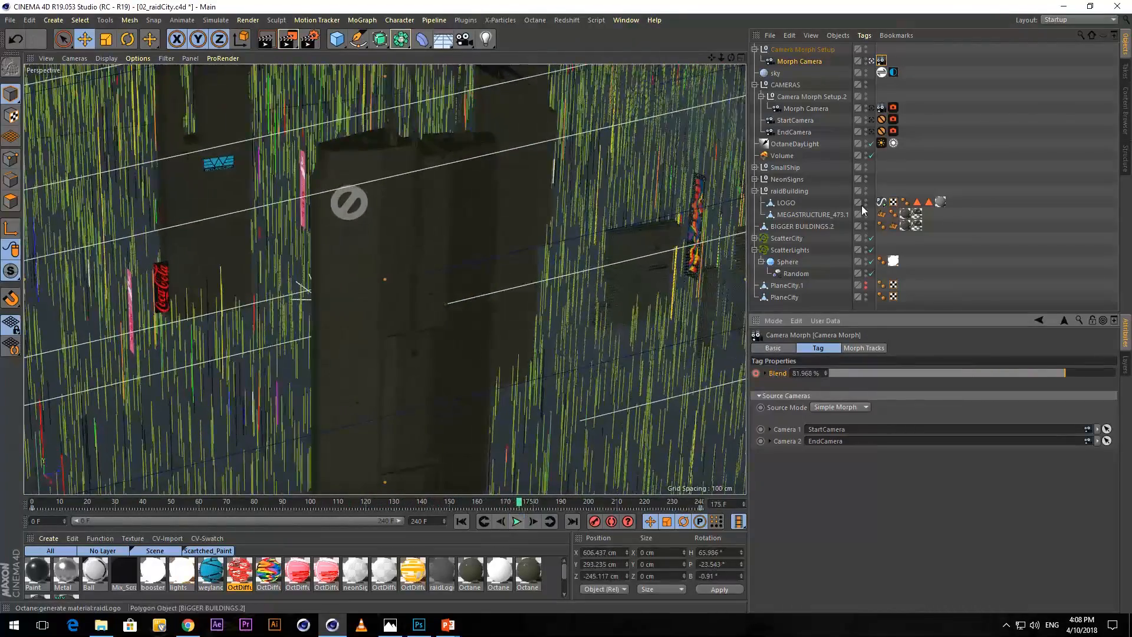
click(871, 61)
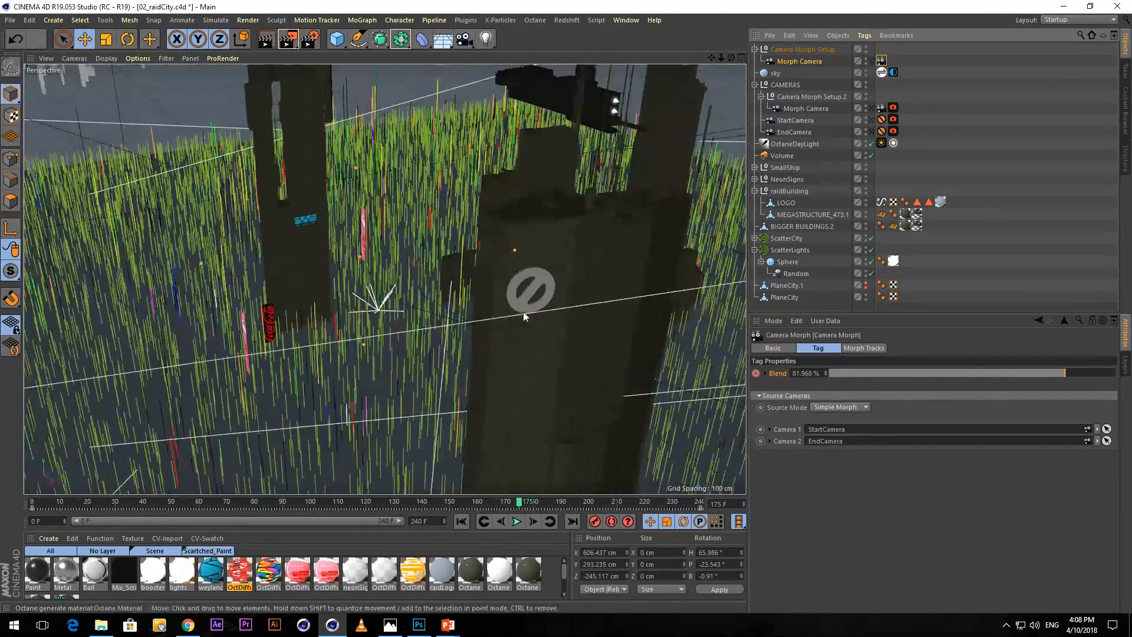
scroll(349, 246, down, 5)
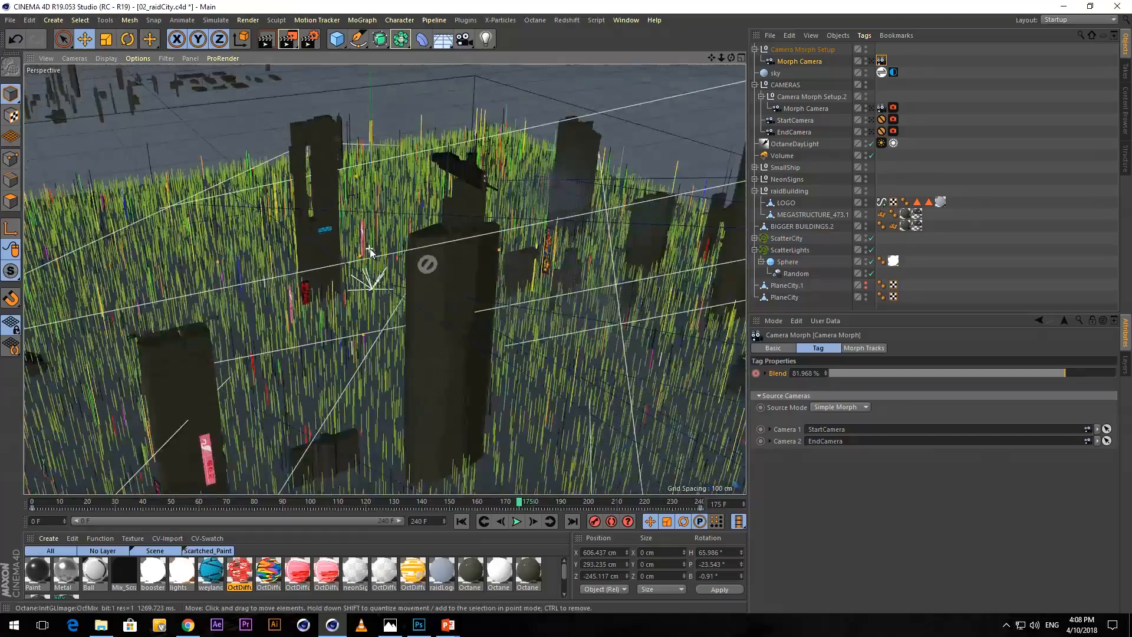
scroll(369, 249, down, 3)
alt+drag(471, 327, 359, 346)
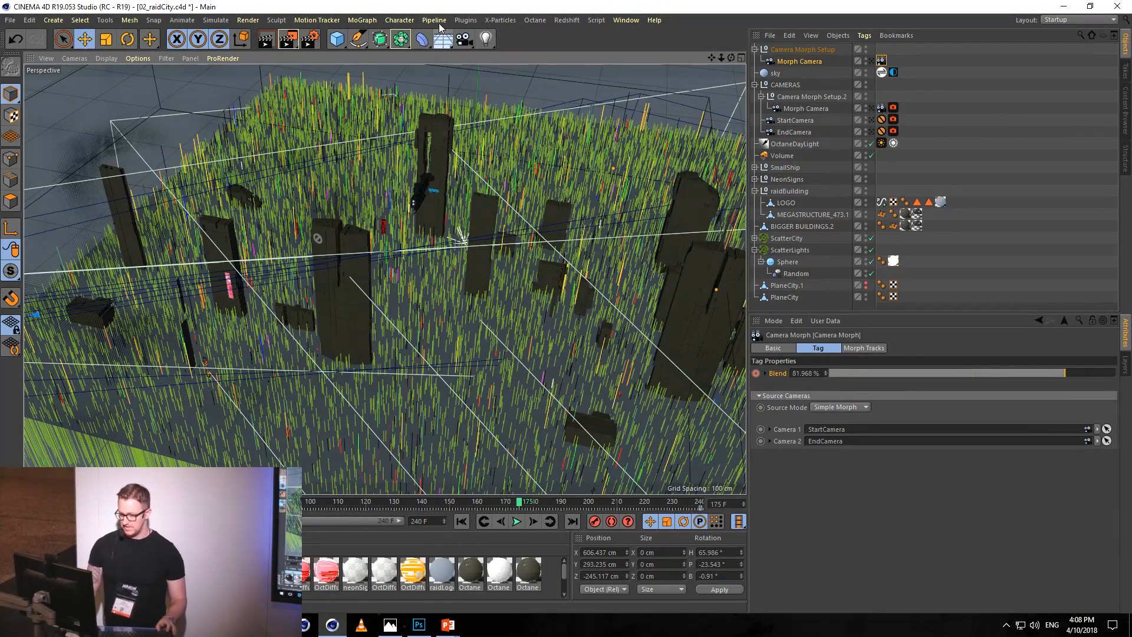
Open the Octane Live Viewer, start a live render of the city, and place its window beside the viewport.
click(542, 22)
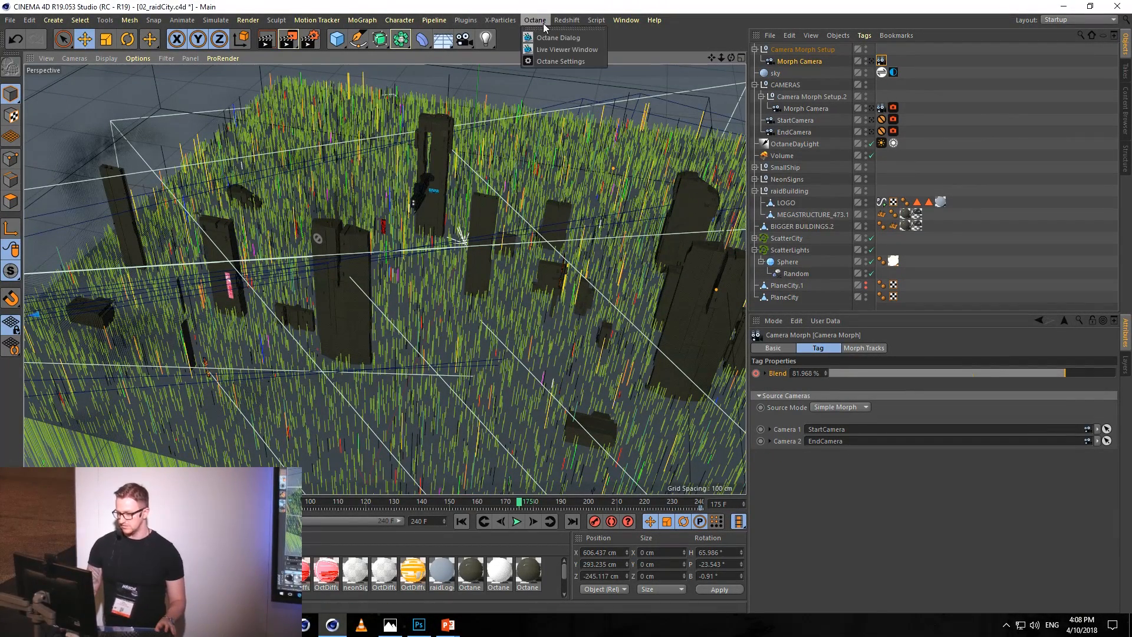
click(560, 49)
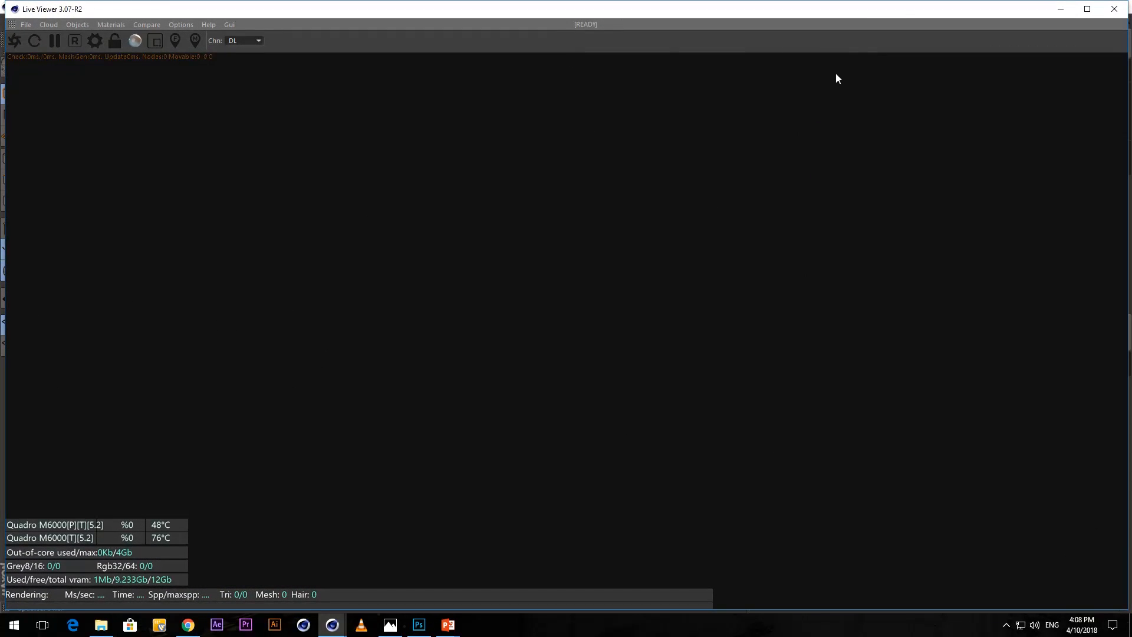
drag(1007, 12, 565, 109)
click(357, 140)
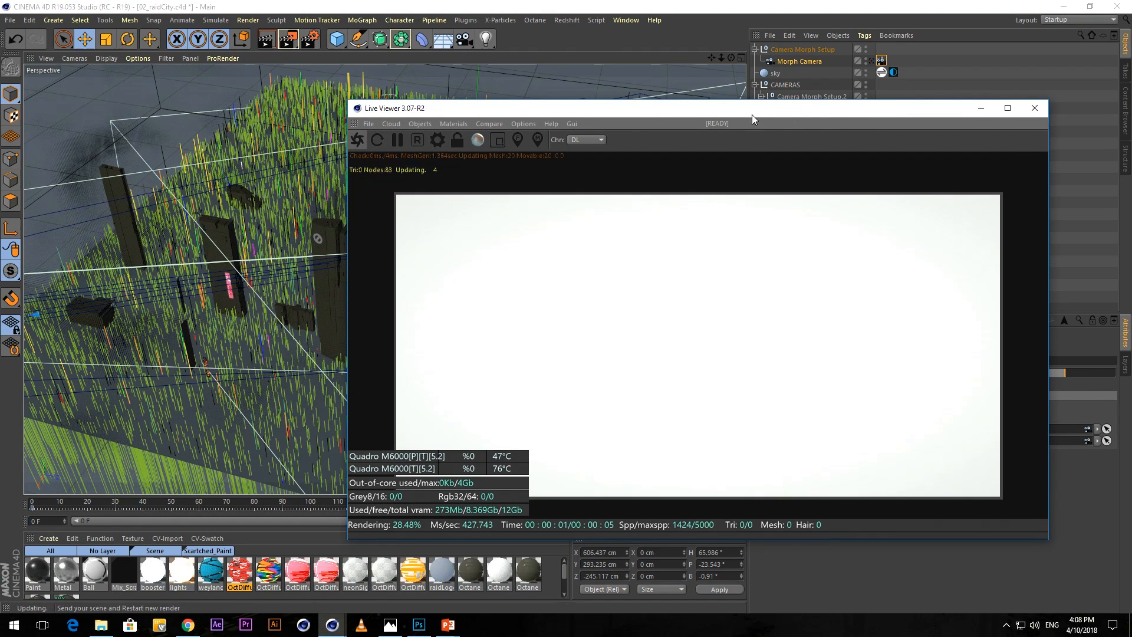
drag(759, 108, 790, 106)
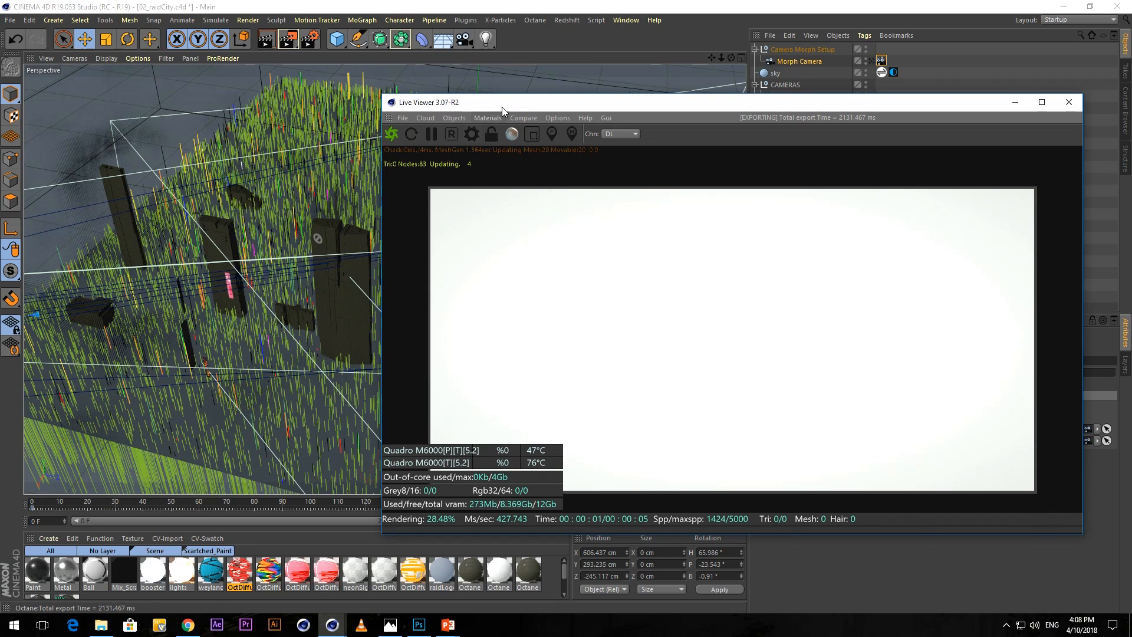
mouse_move(511, 102)
mouse_down()
mouse_move(556, 110)
mouse_move(503, 116)
mouse_move(519, 115)
mouse_up()
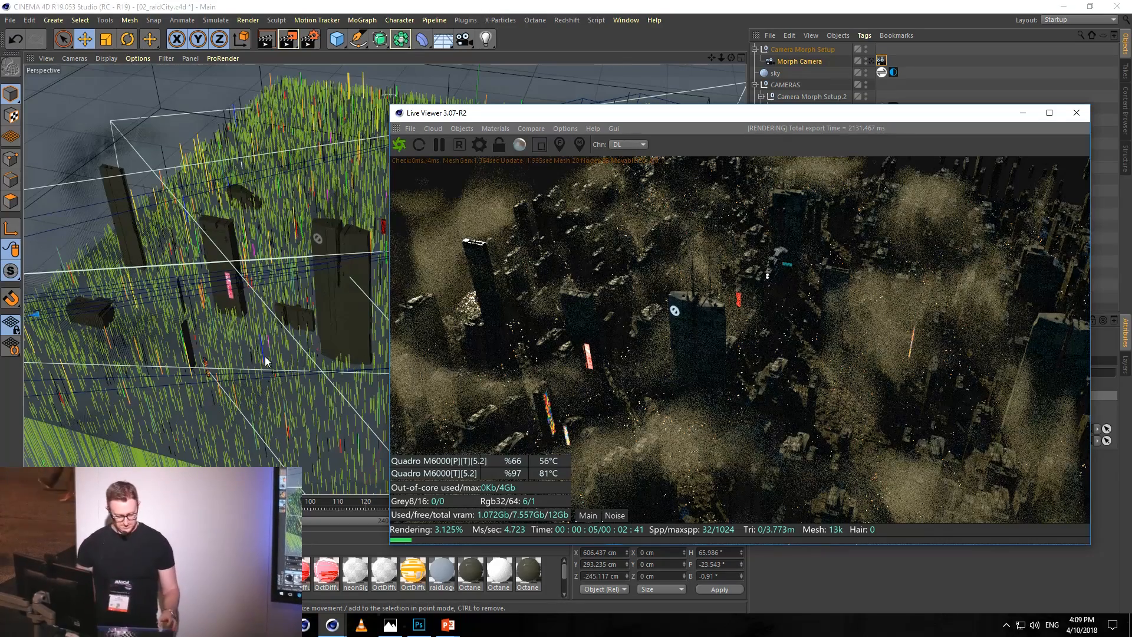
Examine the city's buildings, neon signs, logo tower and outer edge in the live render from close and distant angles.
mouse_move(276, 364)
alt+mouse_down()
mouse_move(289, 346)
mouse_move(327, 334)
mouse_move(213, 343)
alt+mouse_up()
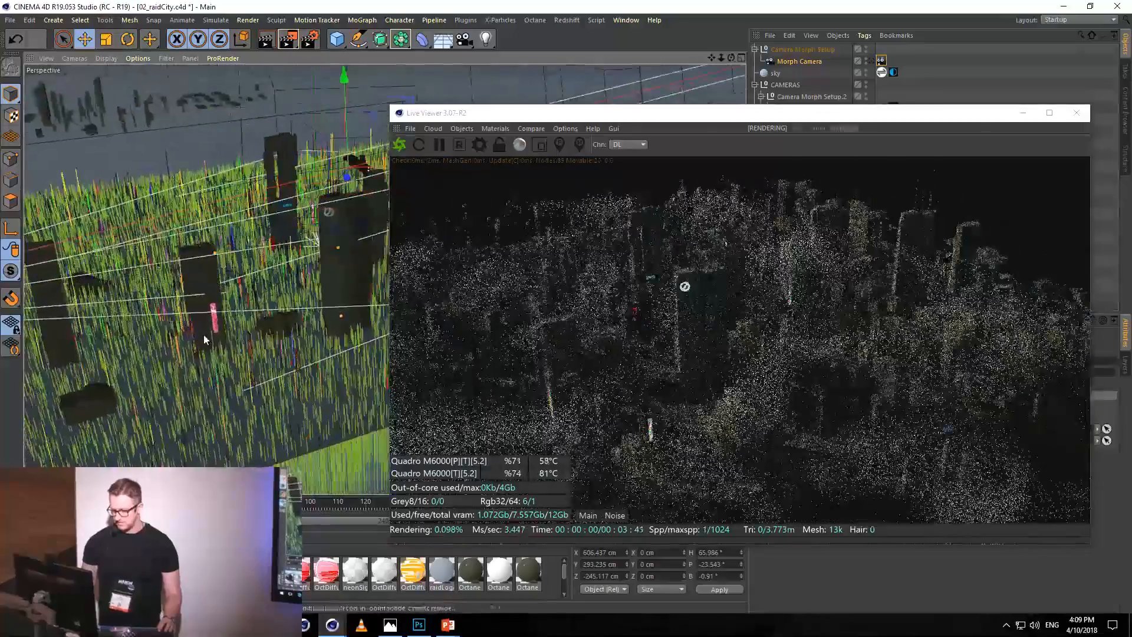
scroll(214, 323, up, 5)
scroll(315, 348, up, 4)
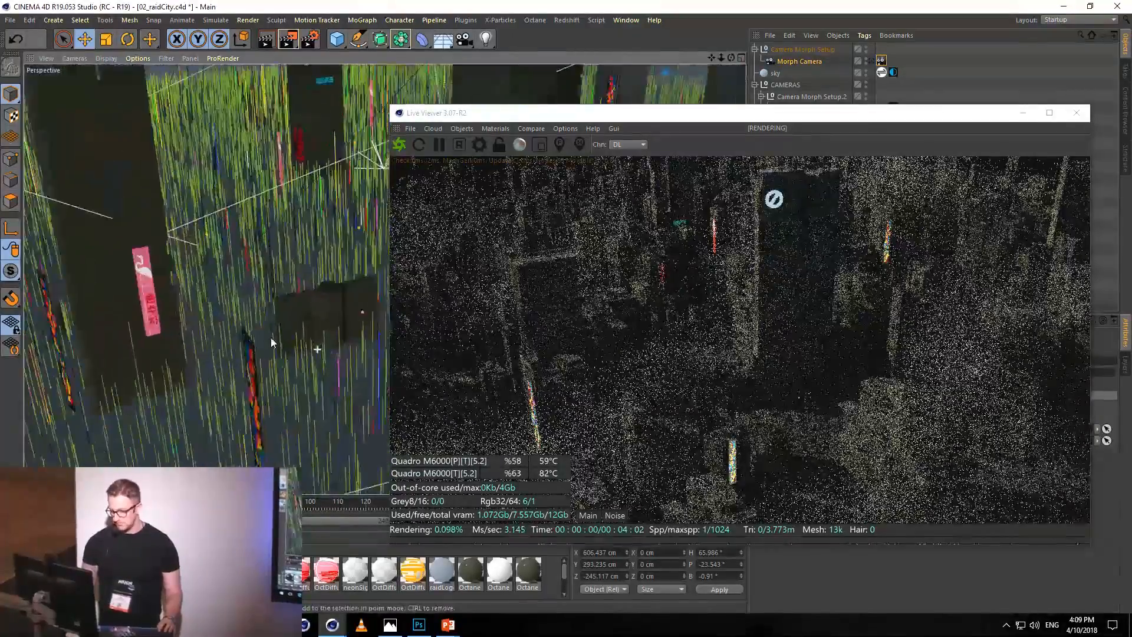
scroll(267, 336, up, 4)
scroll(267, 336, up, 2)
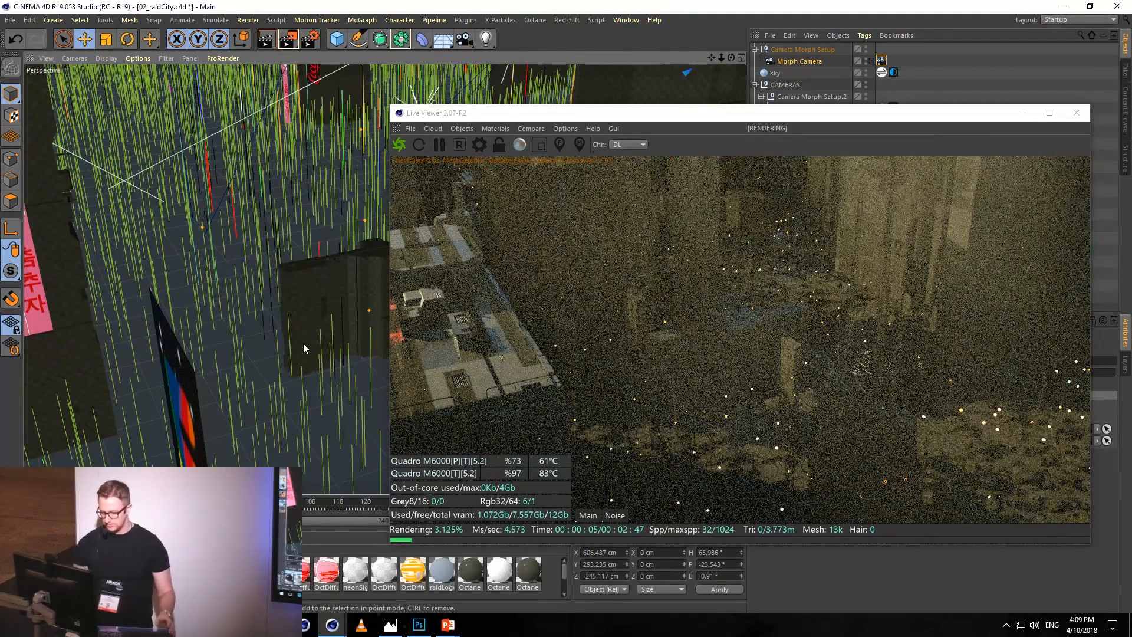
scroll(229, 258, down, 3)
scroll(233, 255, down, 3)
scroll(271, 285, down, 2)
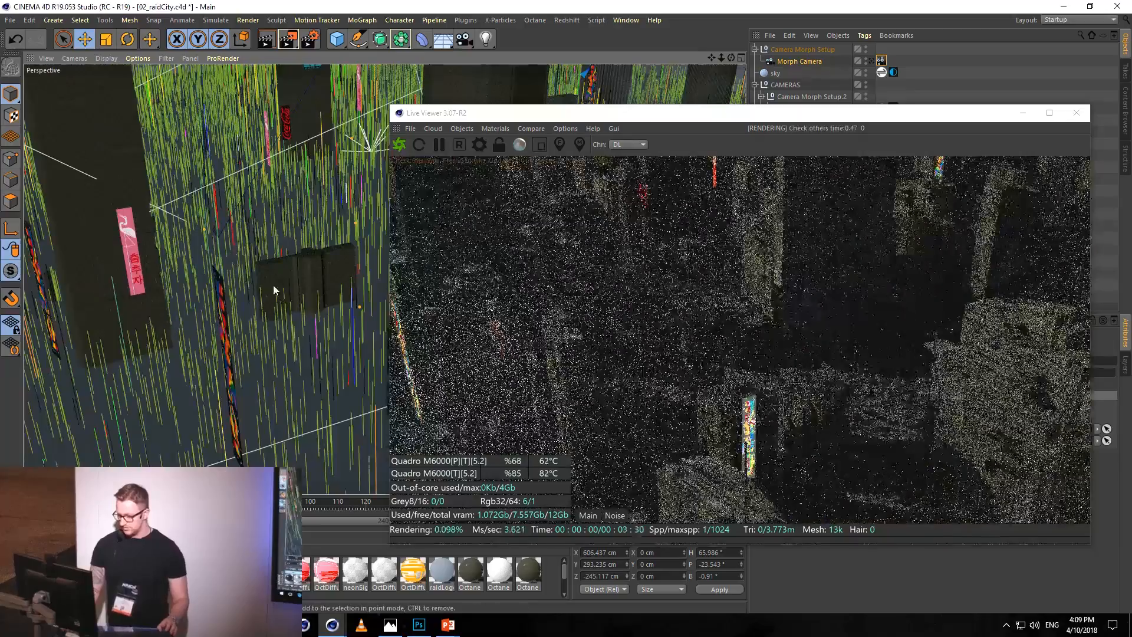
alt+middle_drag(327, 261, 195, 308)
alt+drag(354, 250, 269, 257)
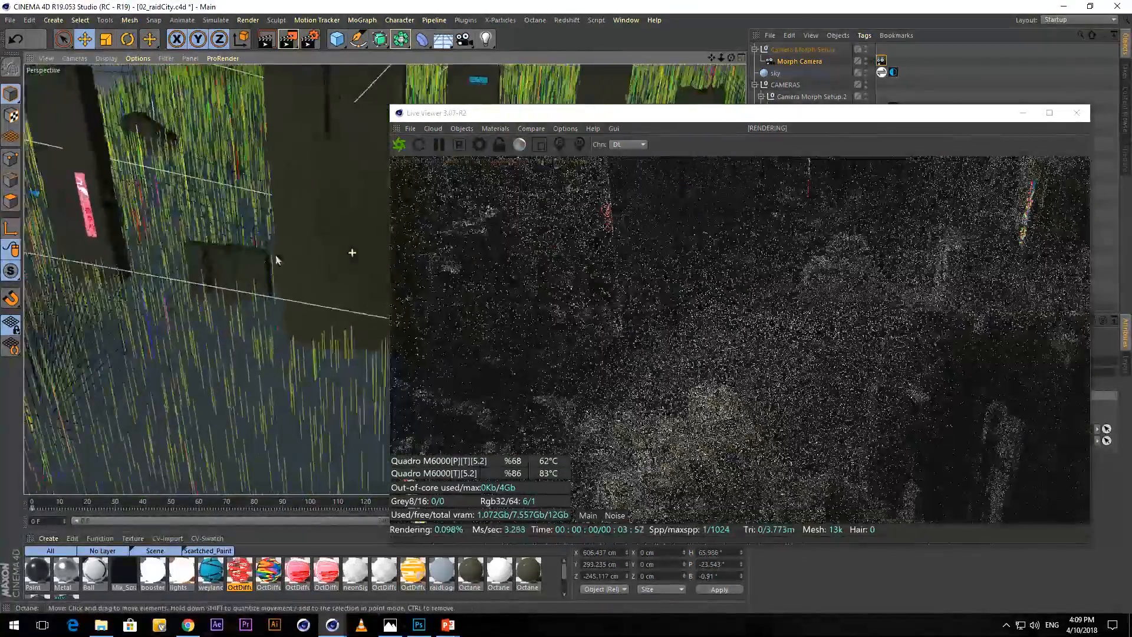
alt+drag(356, 211, 227, 268)
alt+middle_drag(297, 211, 290, 292)
scroll(290, 291, up, 1)
scroll(171, 206, up, 4)
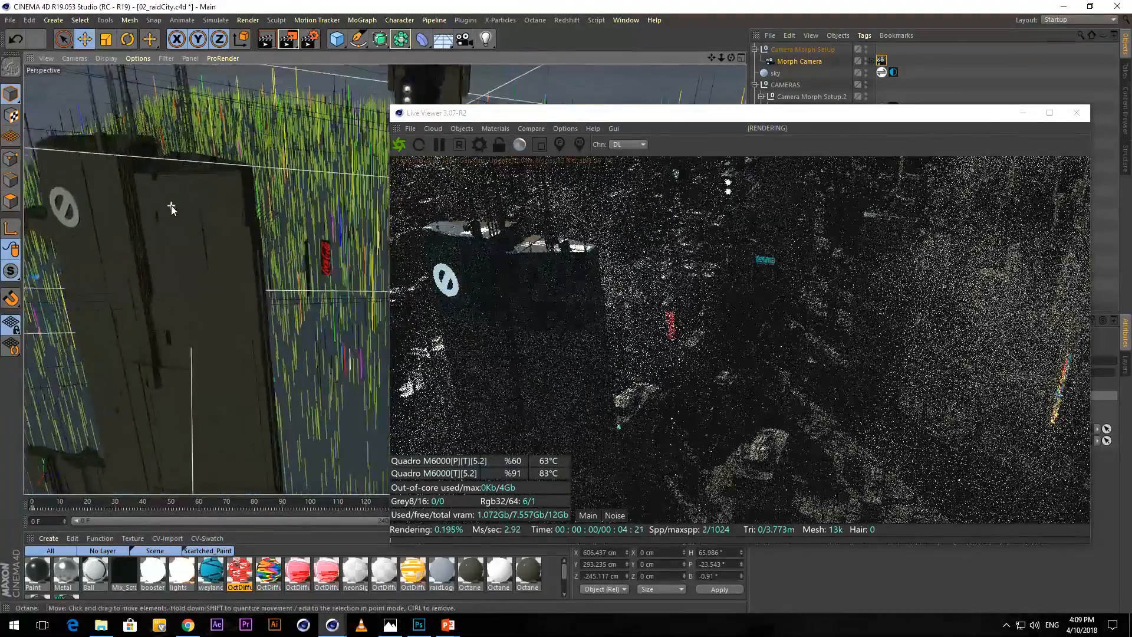
alt+middle_drag(168, 211, 204, 212)
scroll(239, 209, down, 3)
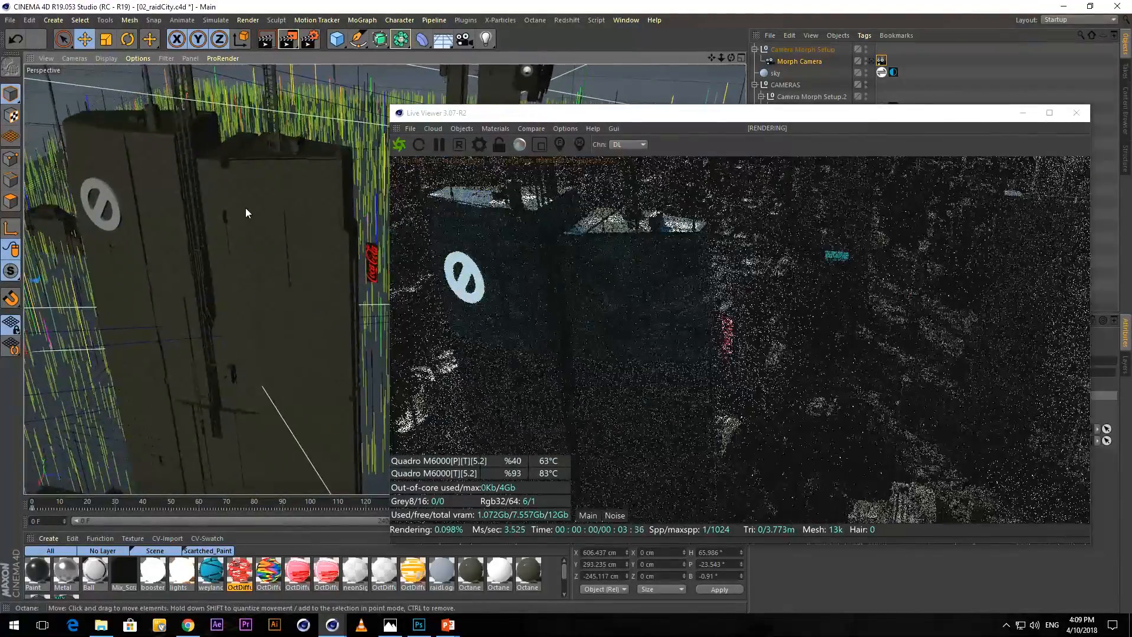
alt+drag(281, 334, 198, 228)
drag(565, 121, 685, 110)
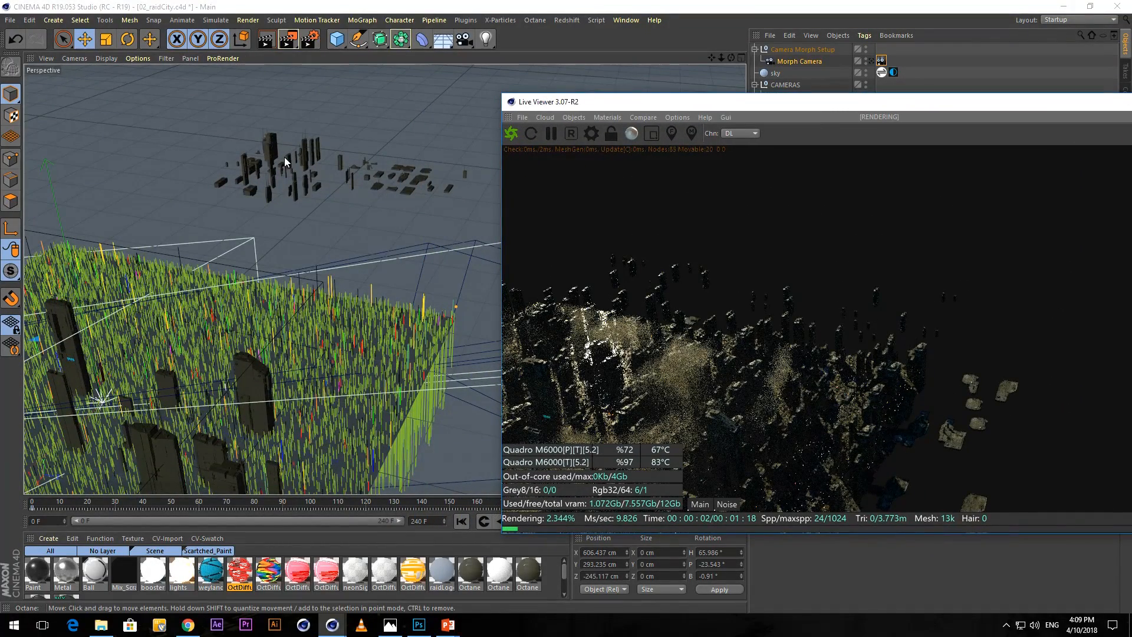
drag(742, 105, 672, 103)
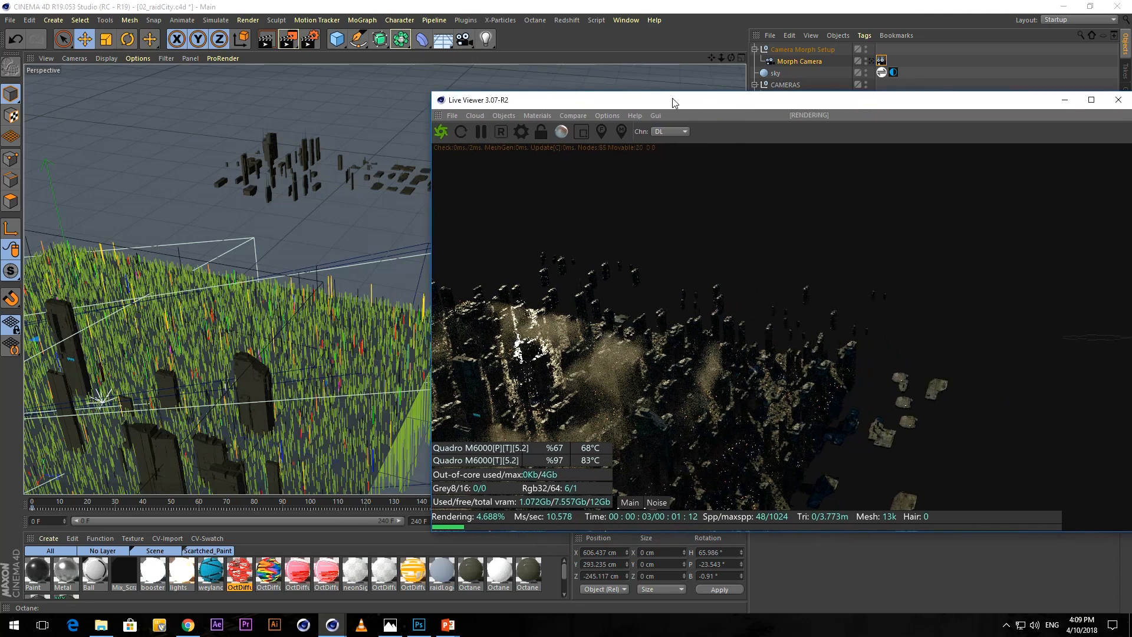